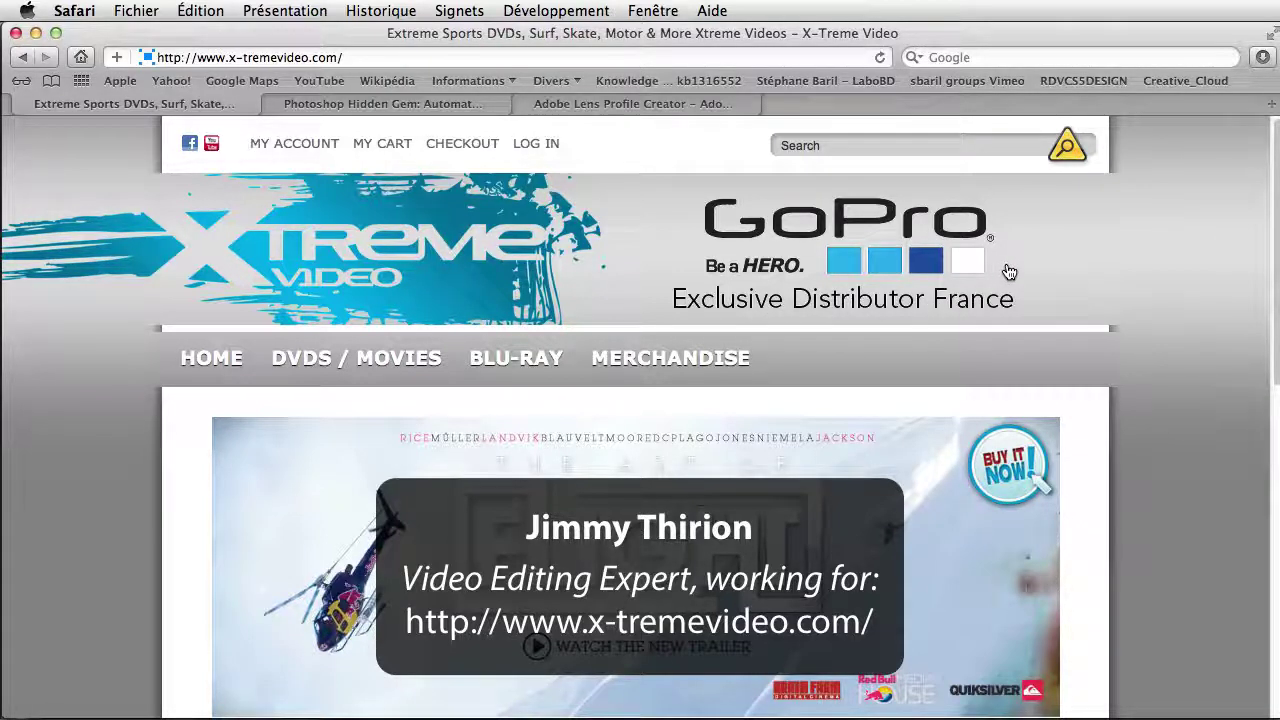
Switch to Photoshop, where the GOPR0069 video document is open.
key(super+Tab)
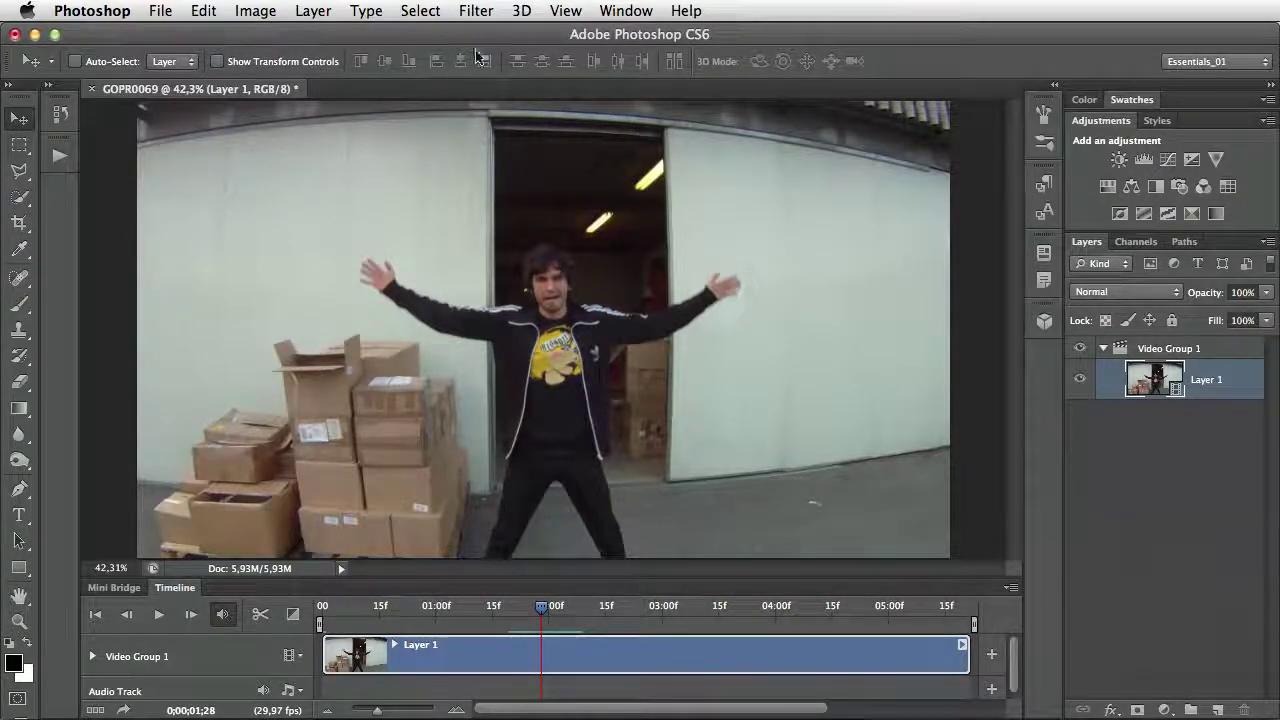
mouse_move(545, 608)
mouse_down()
mouse_move(523, 607)
mouse_move(557, 610)
mouse_move(523, 610)
mouse_move(557, 611)
mouse_move(531, 610)
mouse_move(546, 609)
mouse_move(533, 621)
mouse_up()
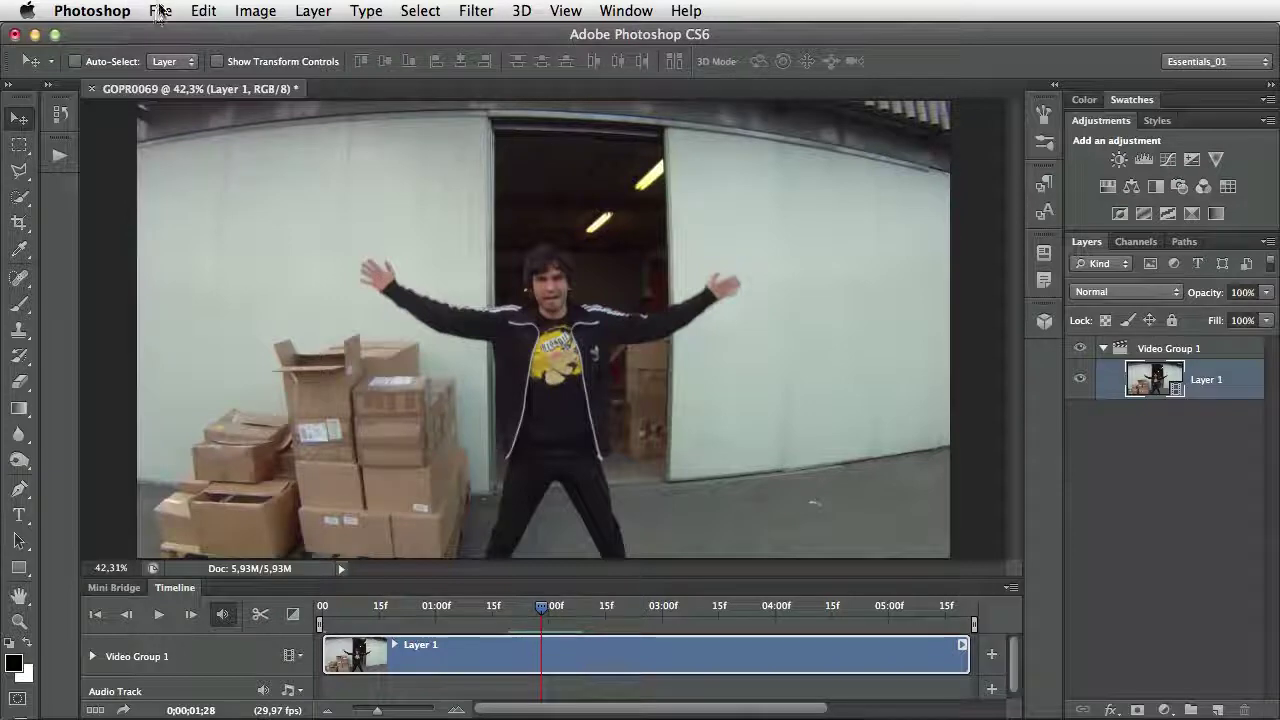
click(313, 11)
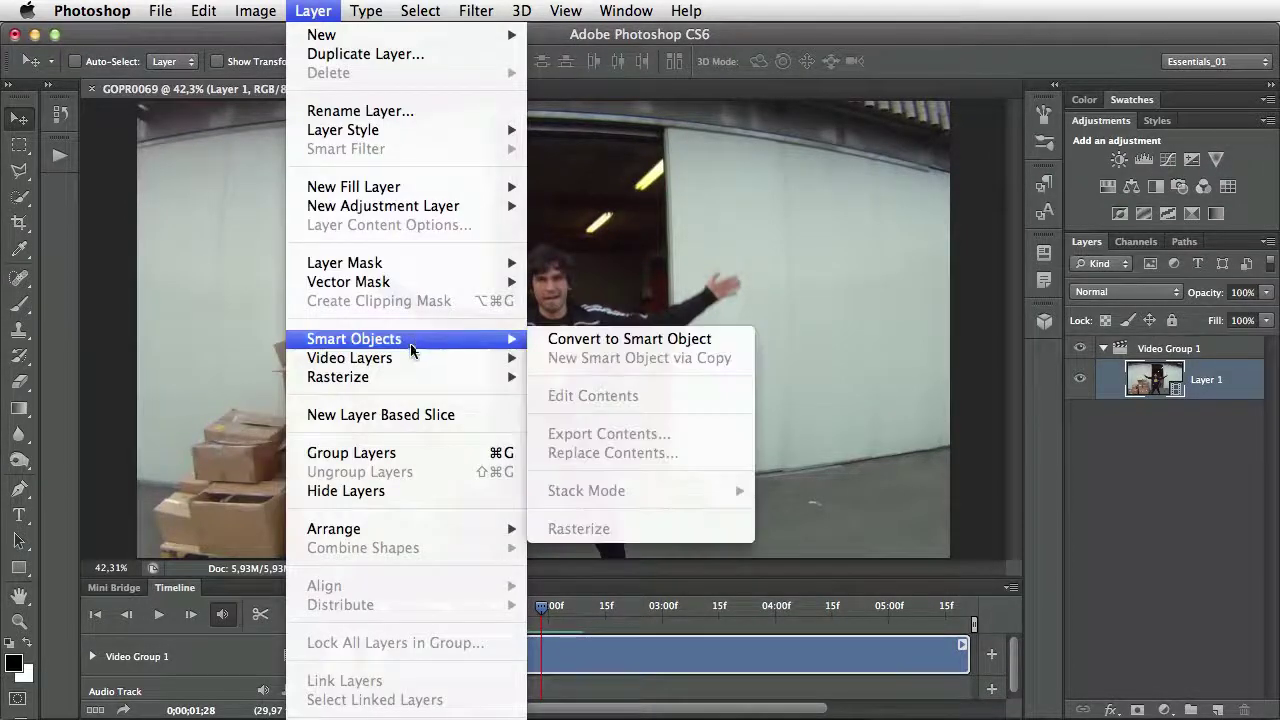
mouse_move(410, 358)
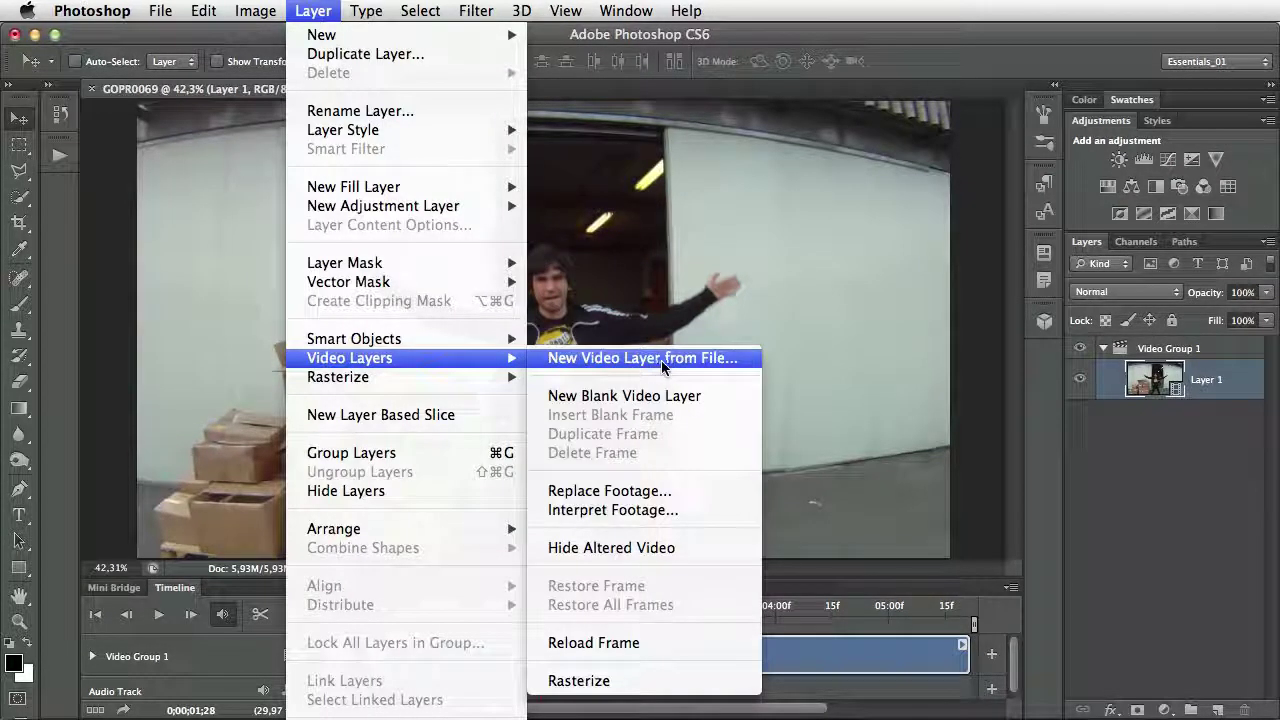
click(925, 66)
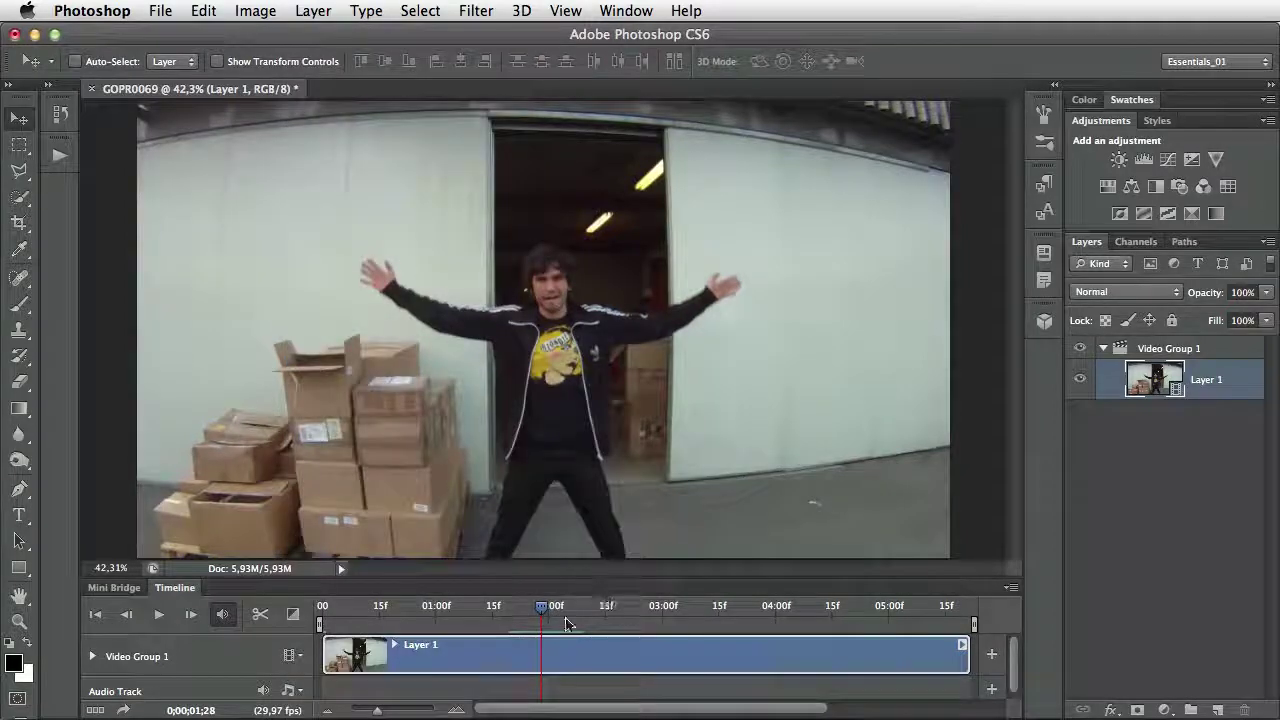
click(537, 612)
drag(537, 614, 540, 610)
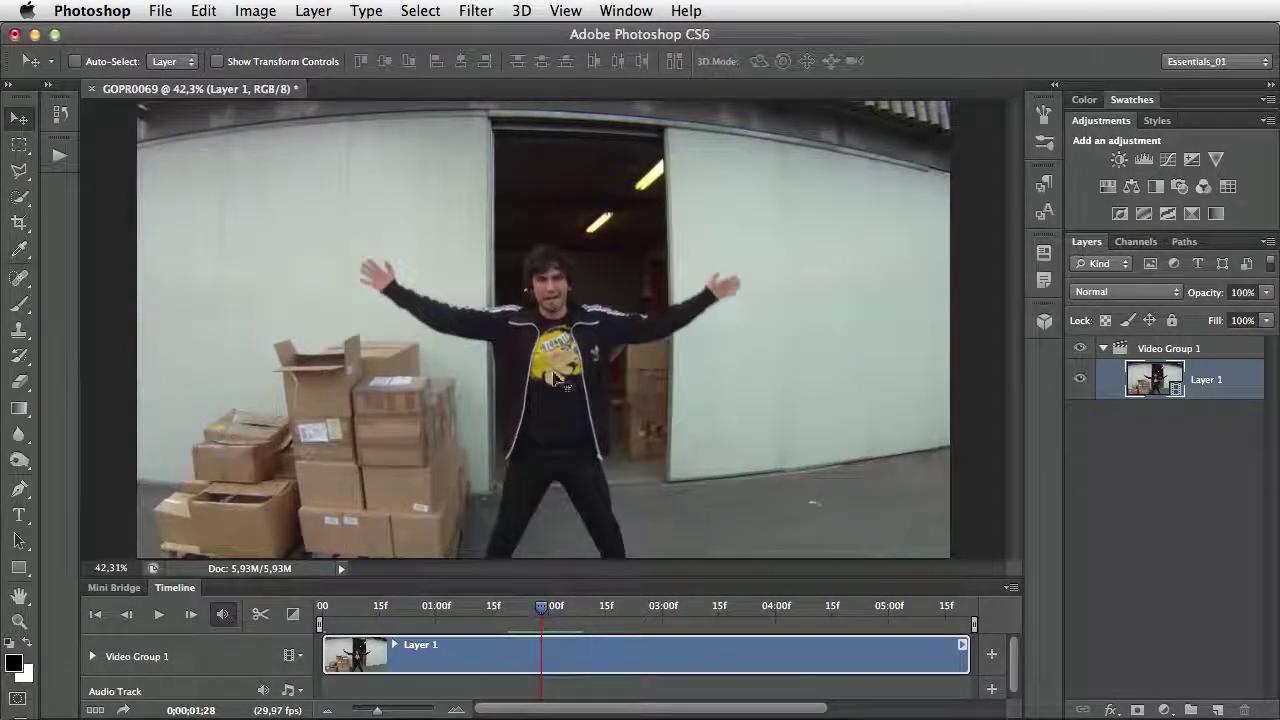
click(478, 10)
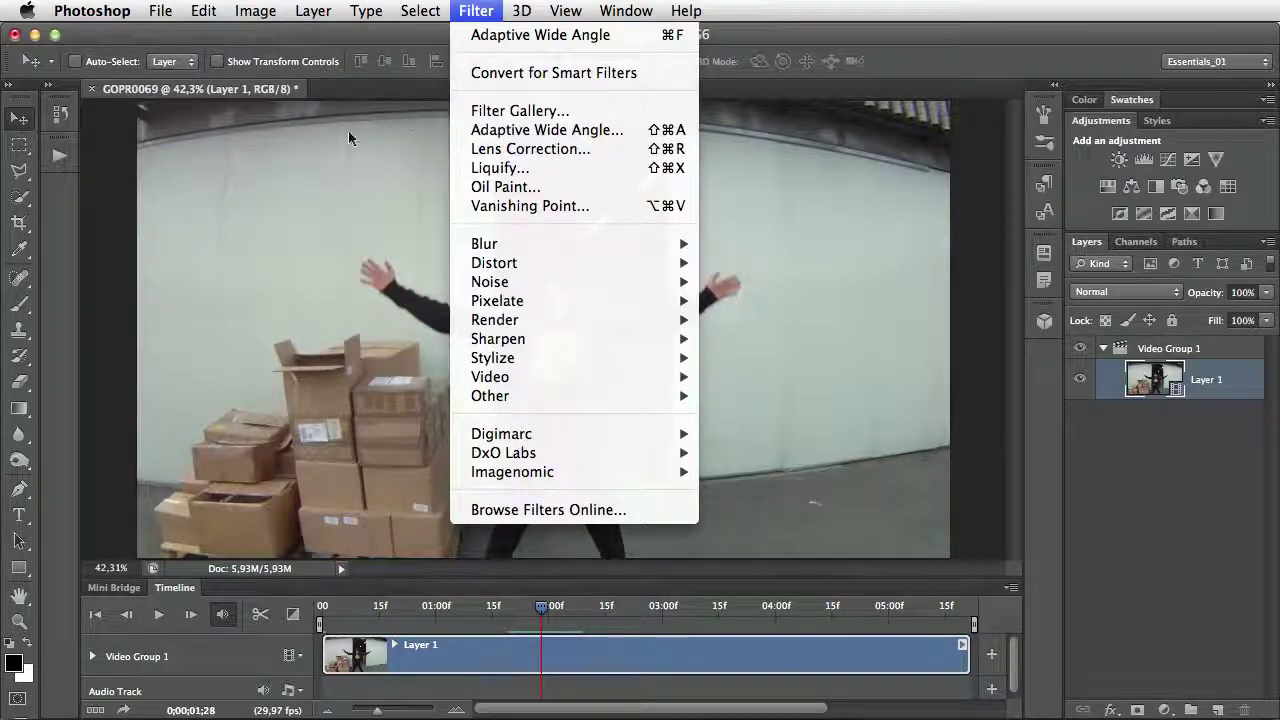
click(150, 168)
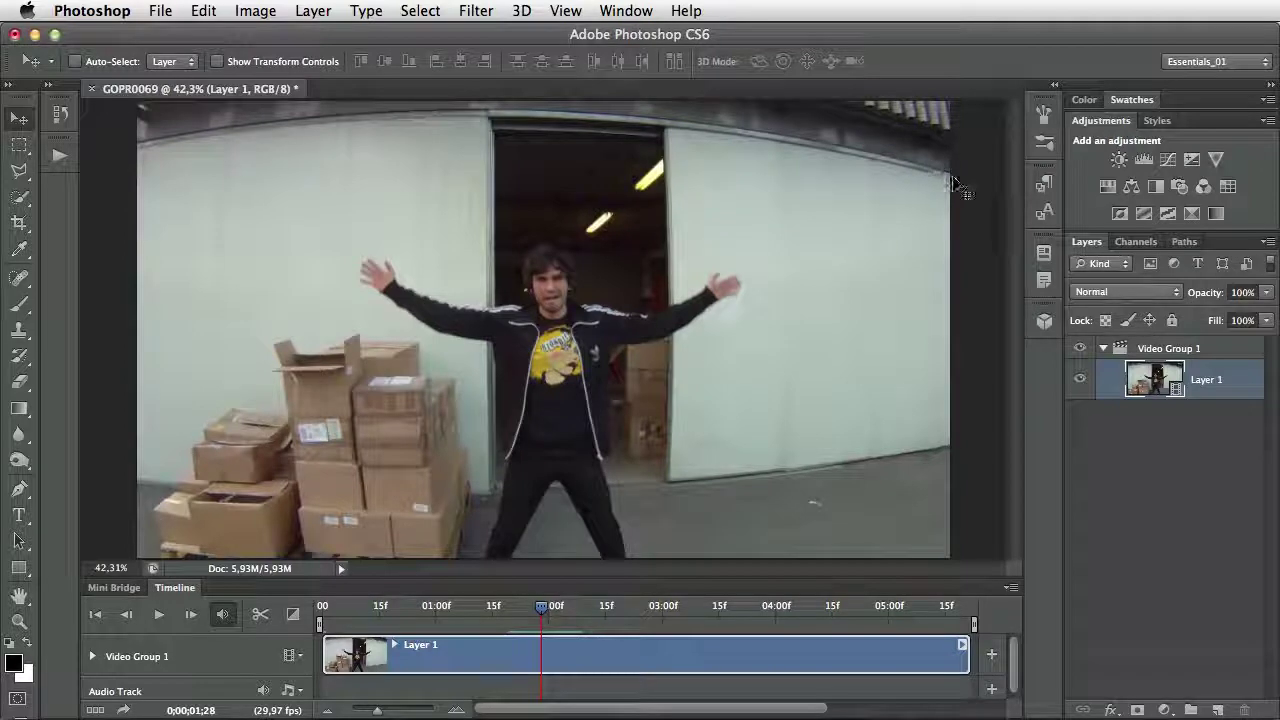
Convert the video layer Layer 1 into a smart object for re-editable smart filters.
click(477, 10)
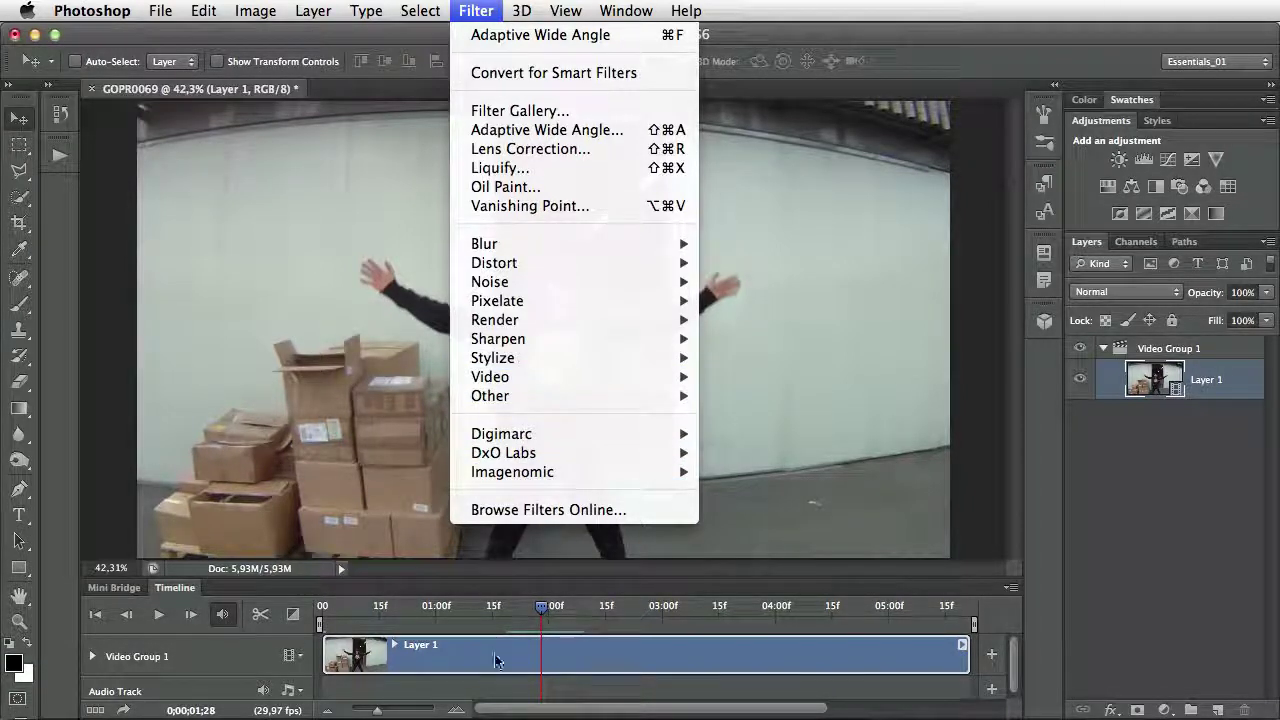
click(557, 73)
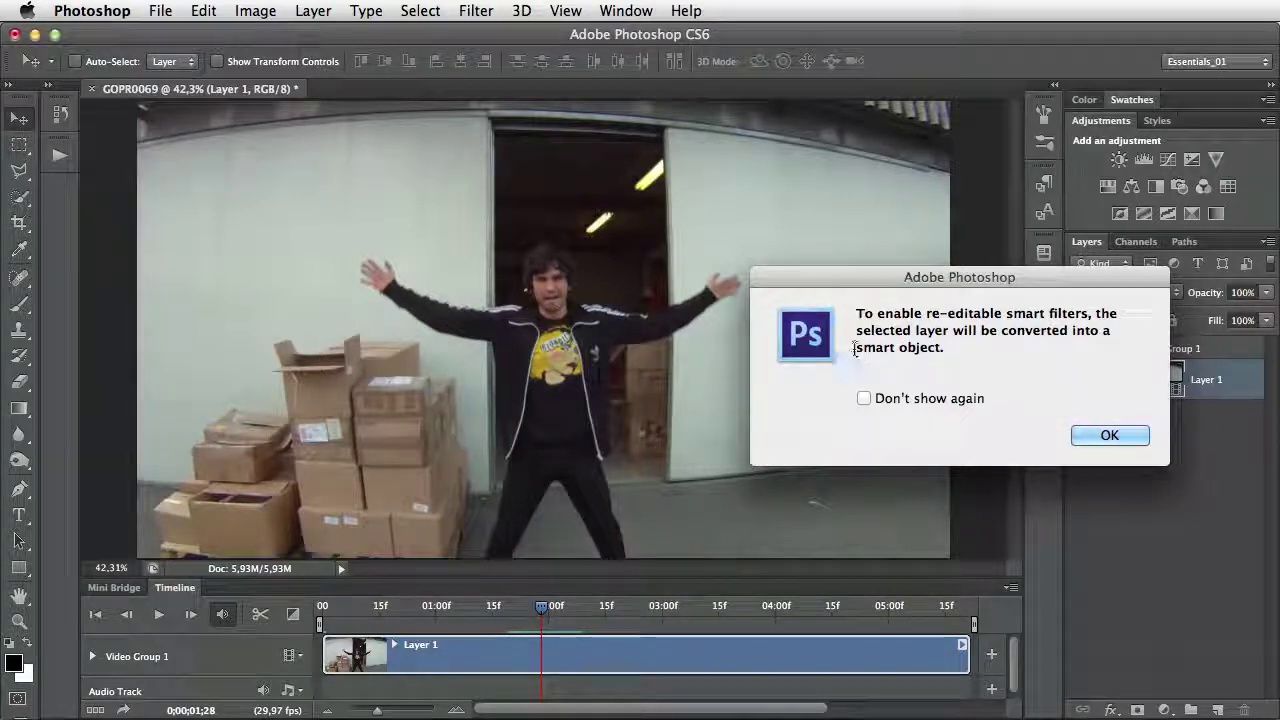
click(1105, 436)
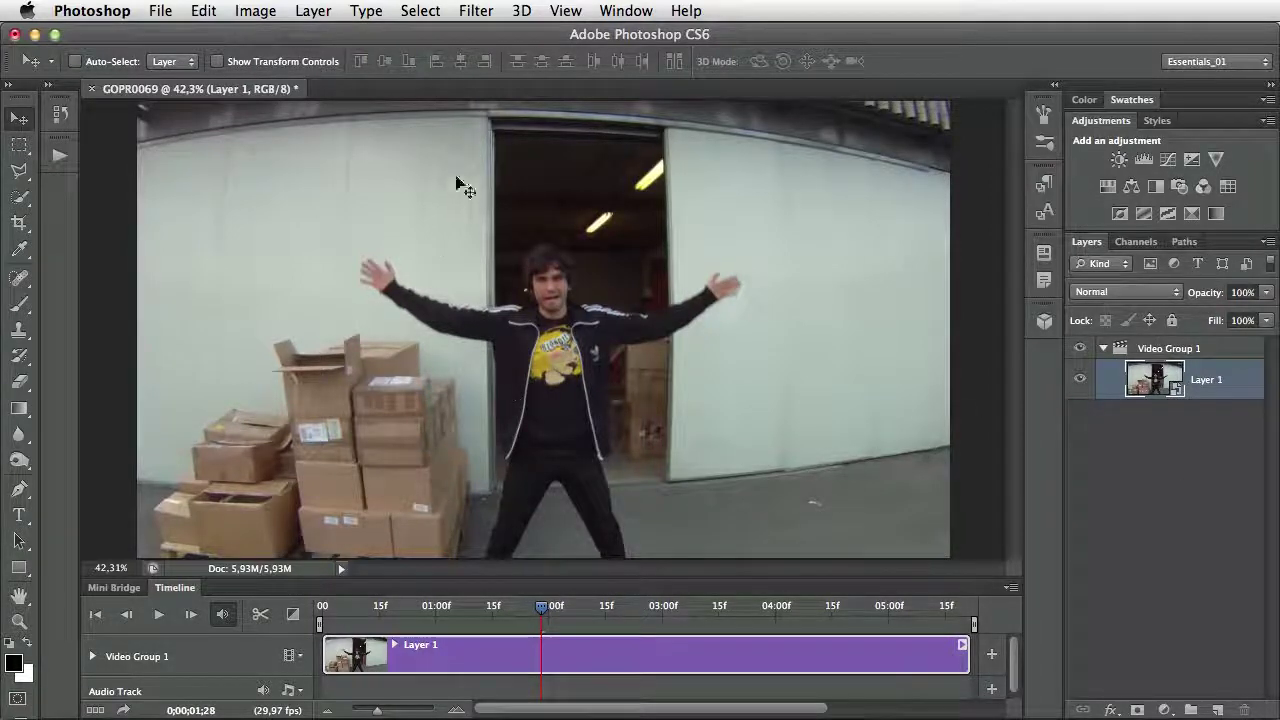
Start the Adaptive Wide Angle filter on Layer 1 and set its Scale to 81%.
click(476, 10)
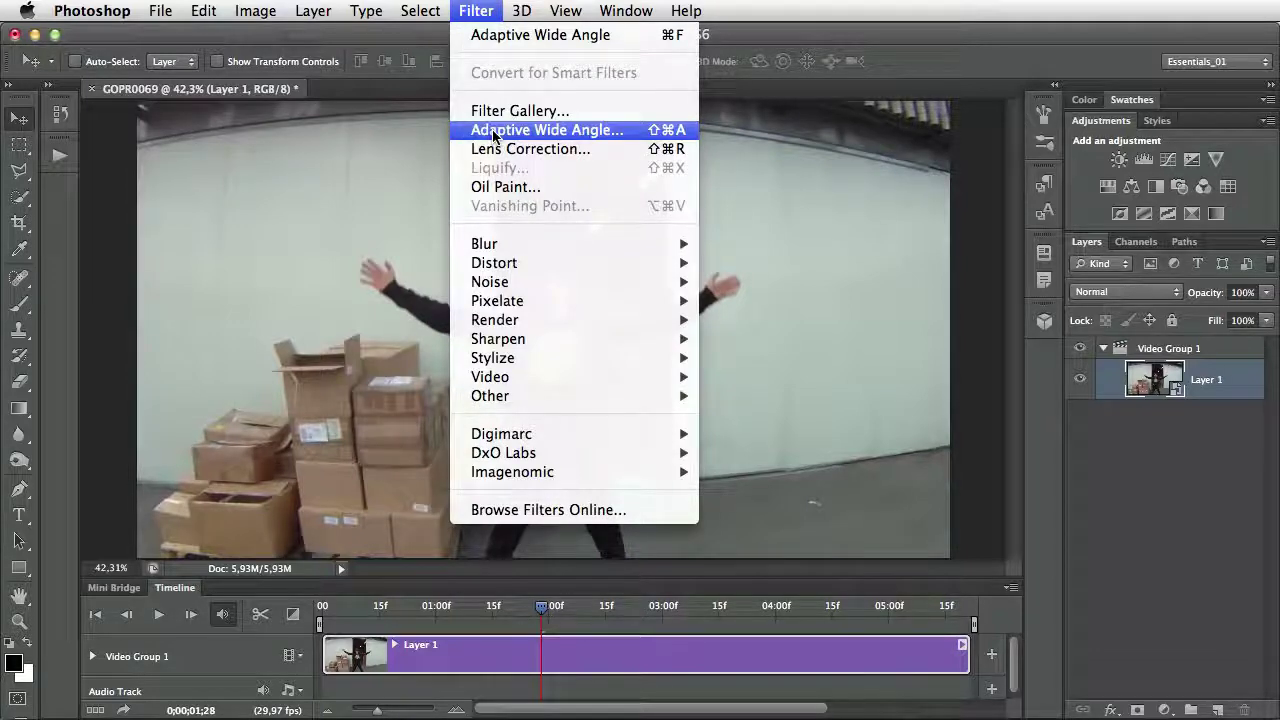
click(525, 133)
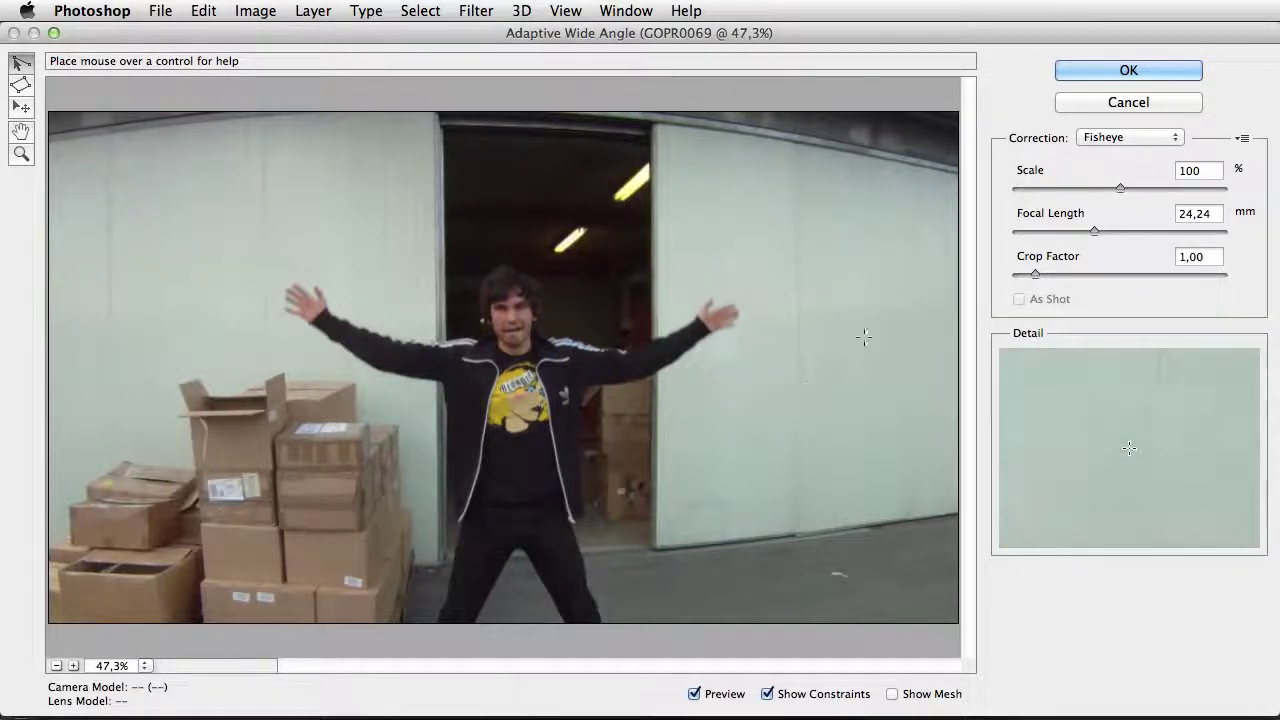
drag(1118, 183, 1080, 189)
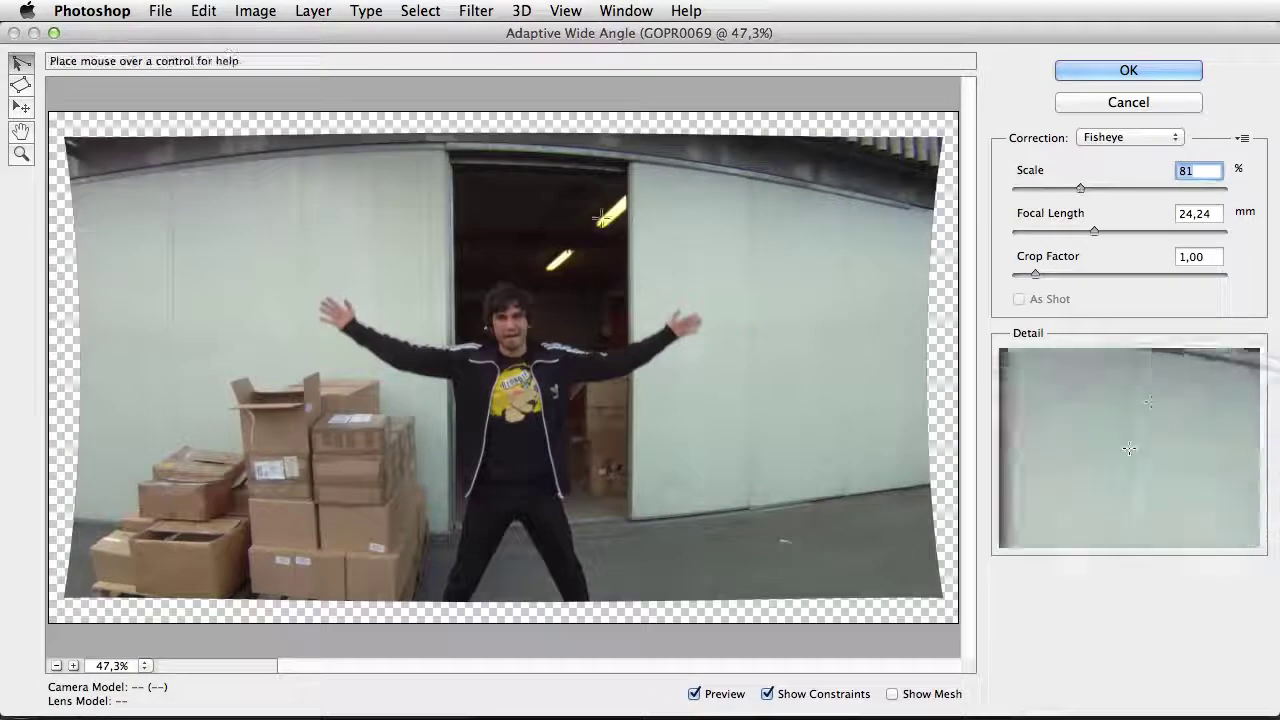
Draw a constraint along the full upper edge of the warehouse wall and set its orientation to Horizontal.
click(71, 179)
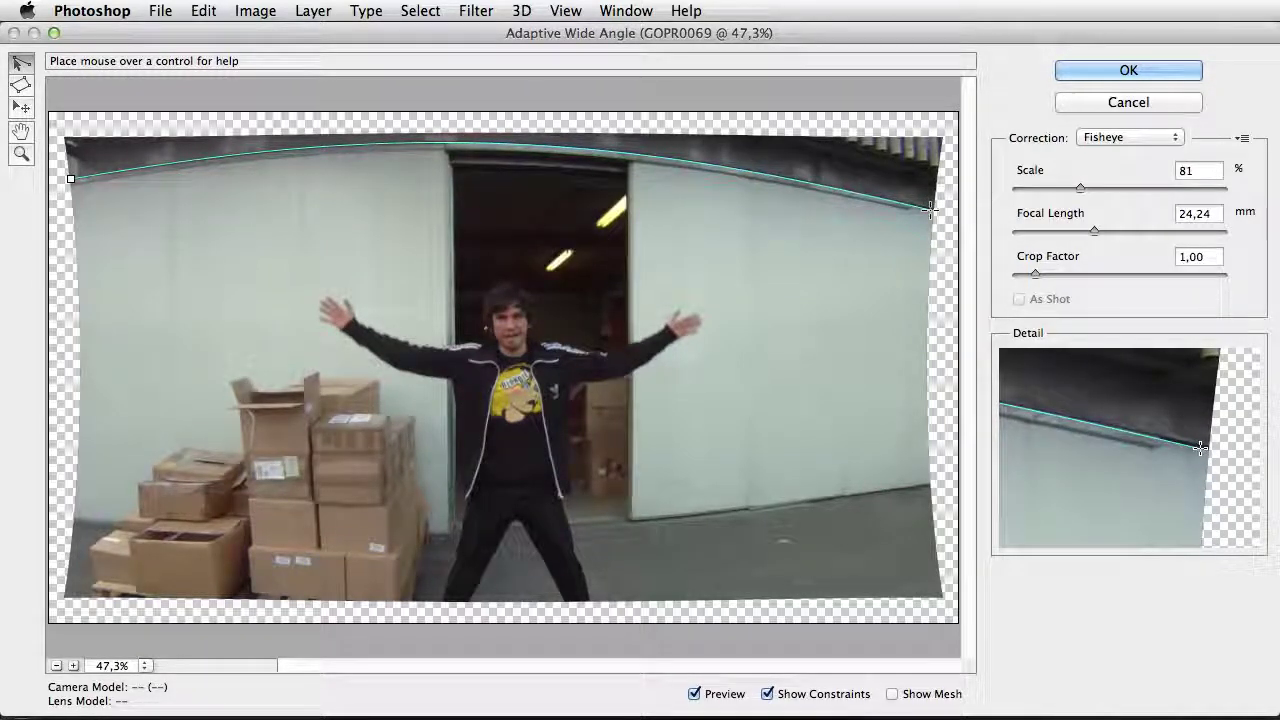
click(930, 209)
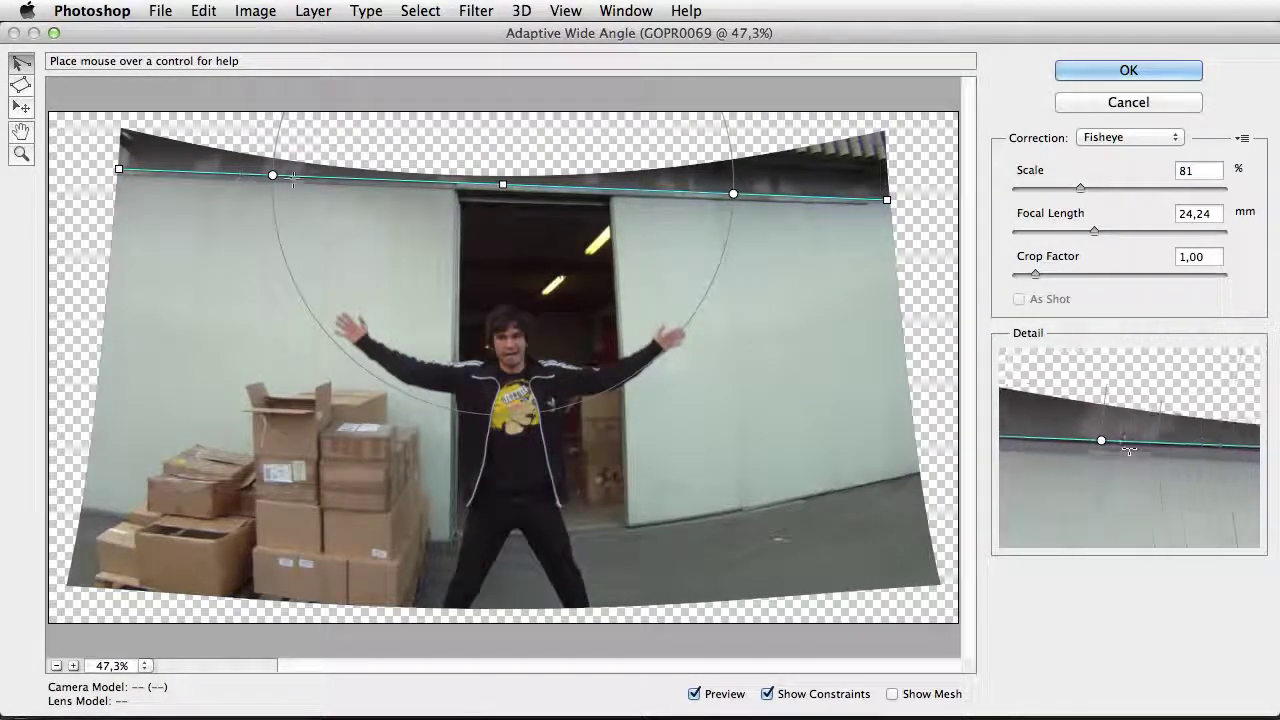
right_click(367, 178)
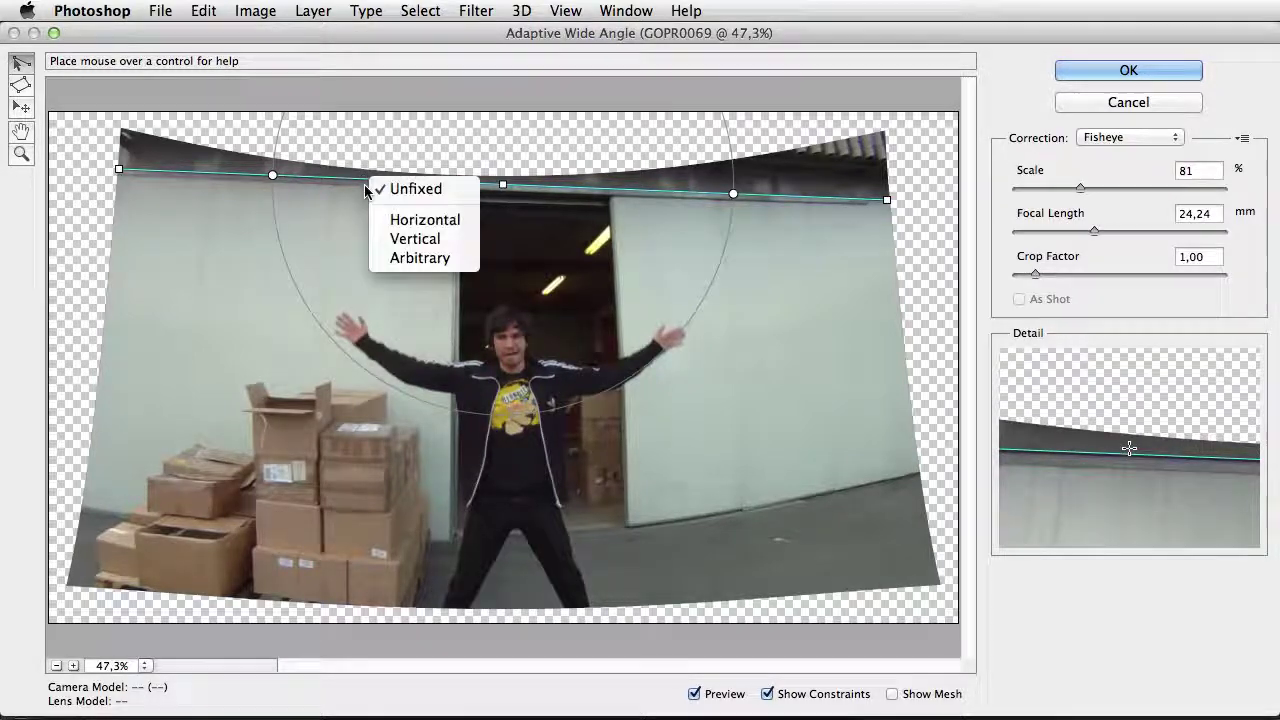
click(423, 222)
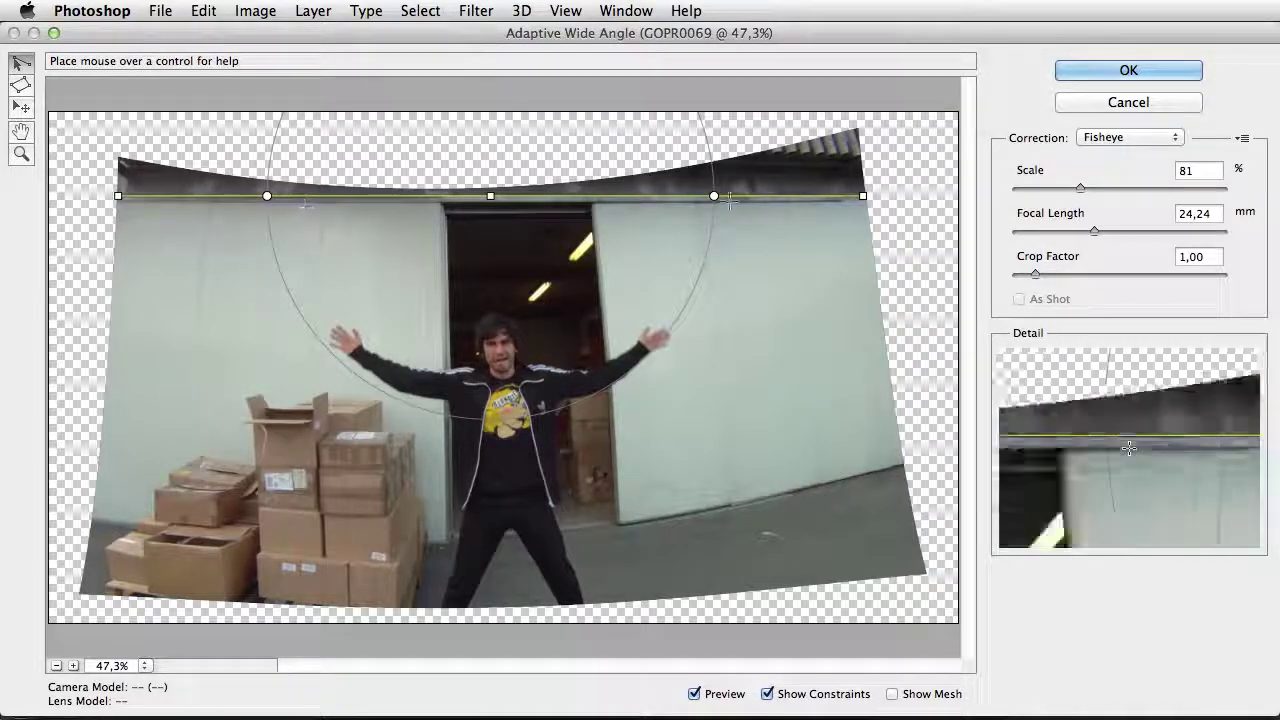
Check the constraint colors in the Adaptive Wide Angle preferences and close them.
click(1240, 140)
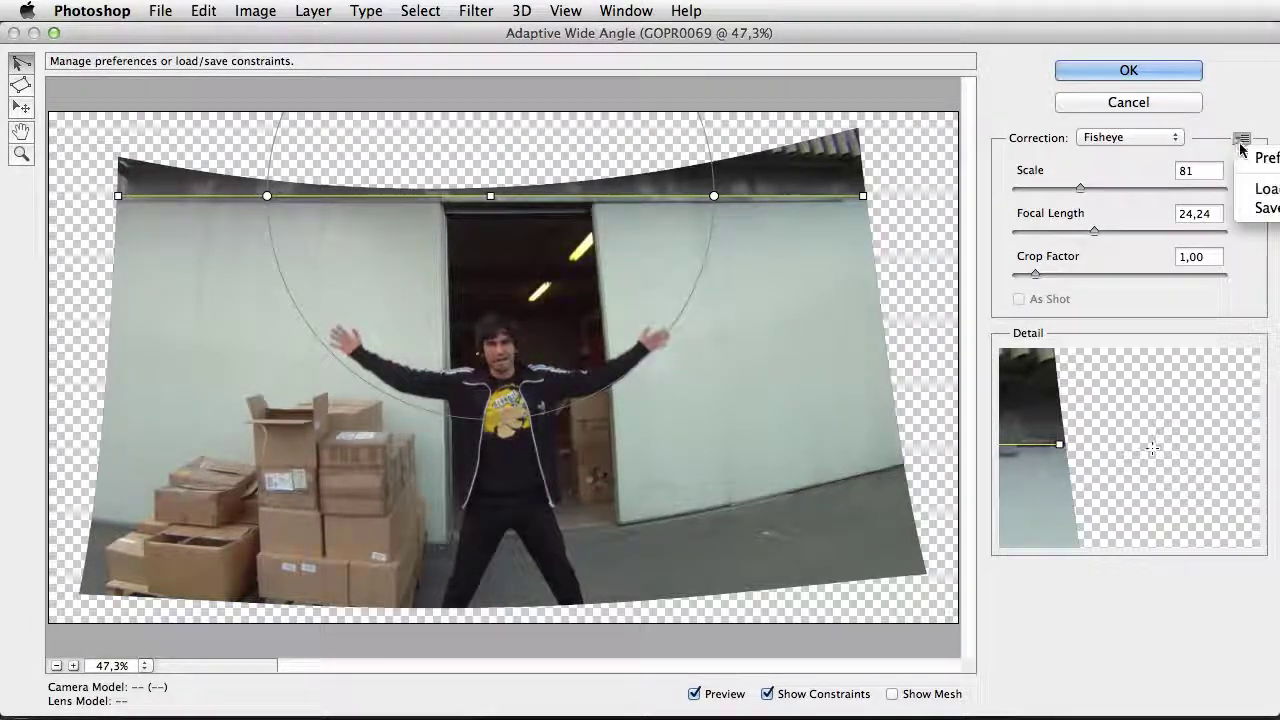
click(1255, 158)
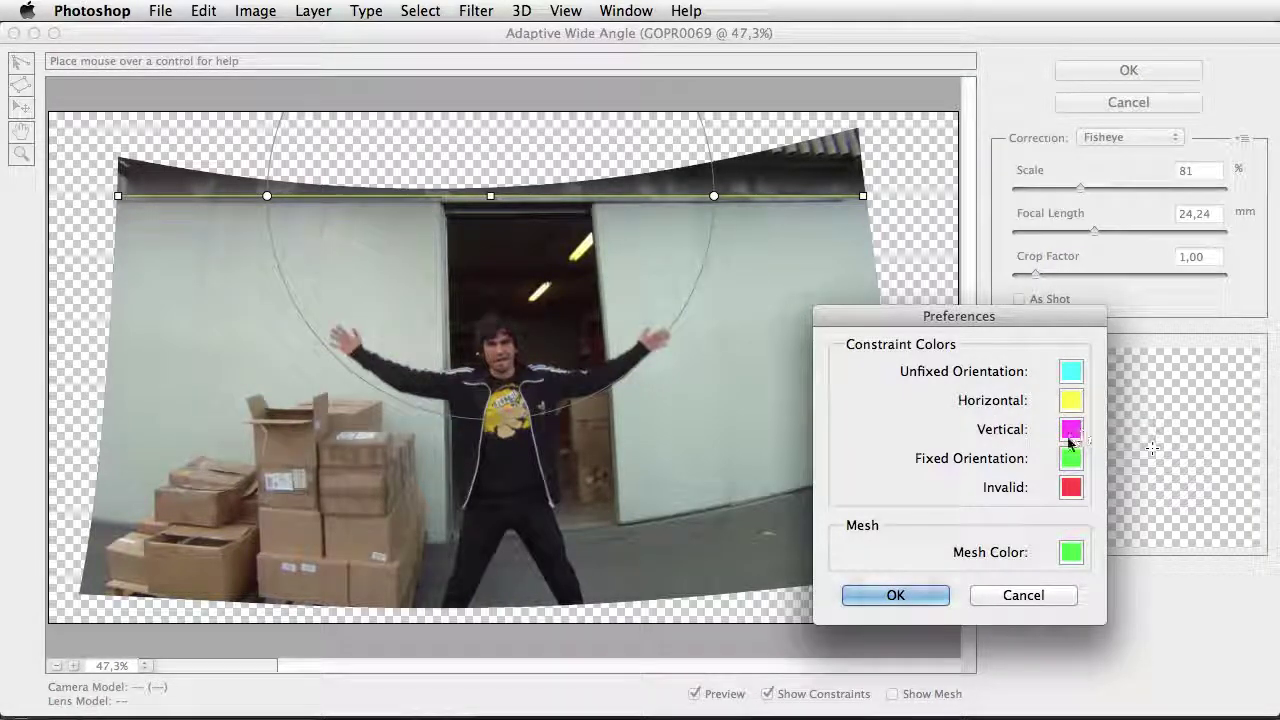
click(986, 595)
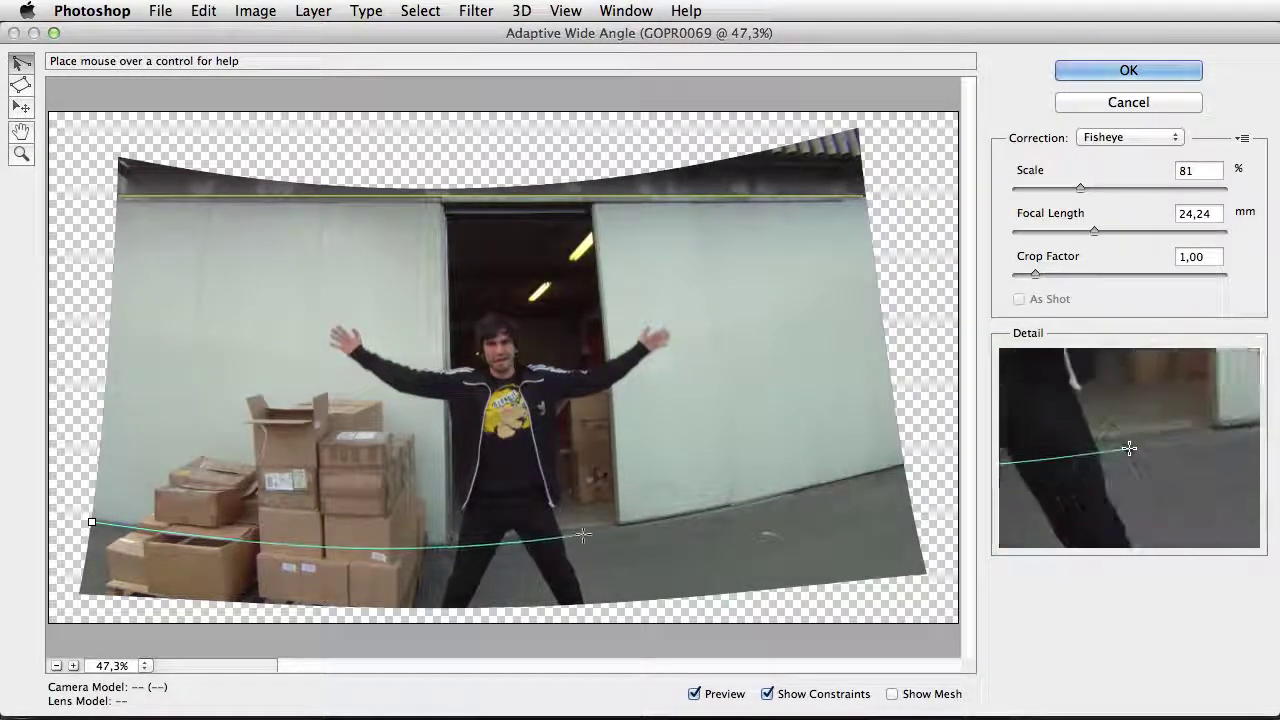
Straighten the wall's bottom edge with a horizontal constraint, and set the Focal Length to 26,15 mm and the Scale to 77%.
click(903, 462)
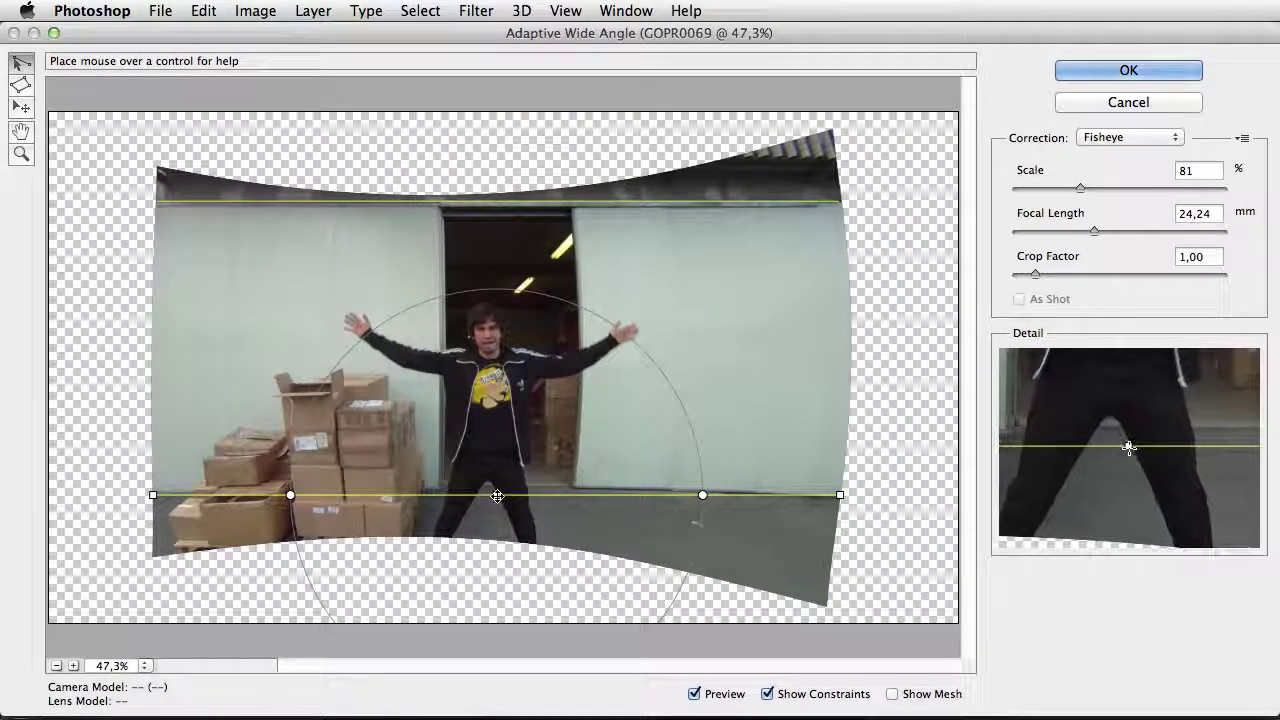
drag(494, 495, 494, 493)
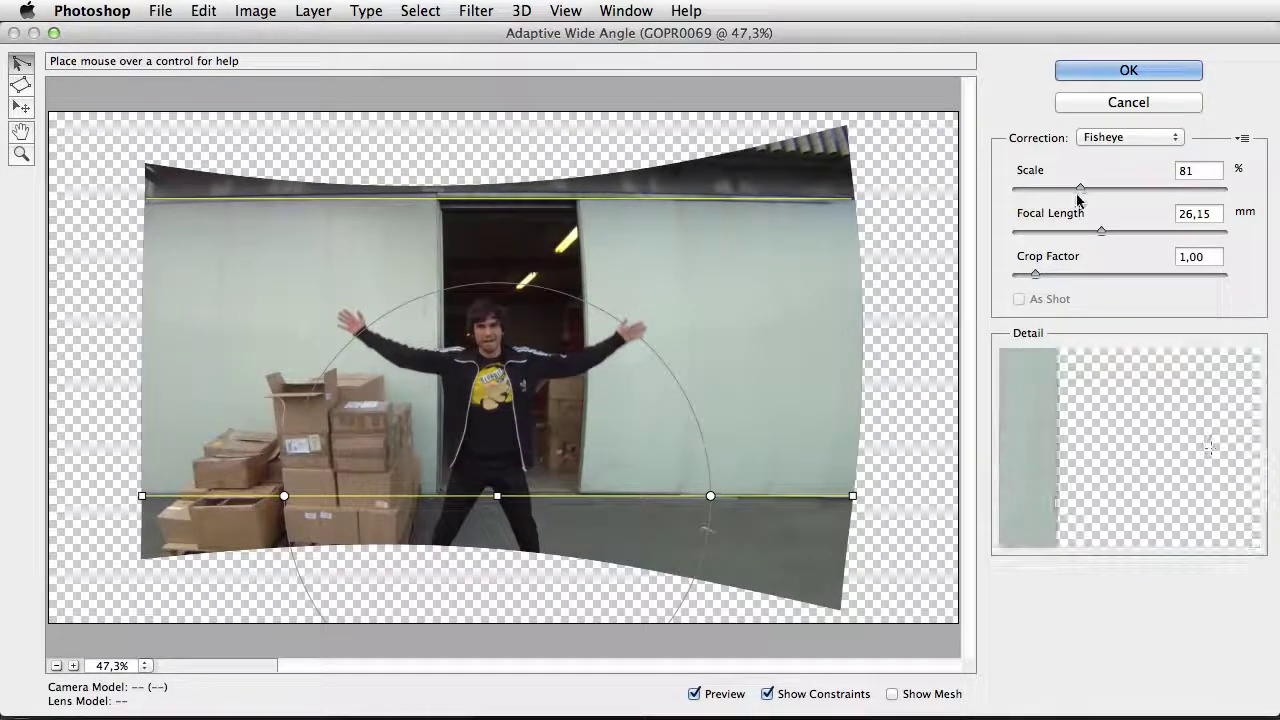
drag(1080, 189, 1128, 190)
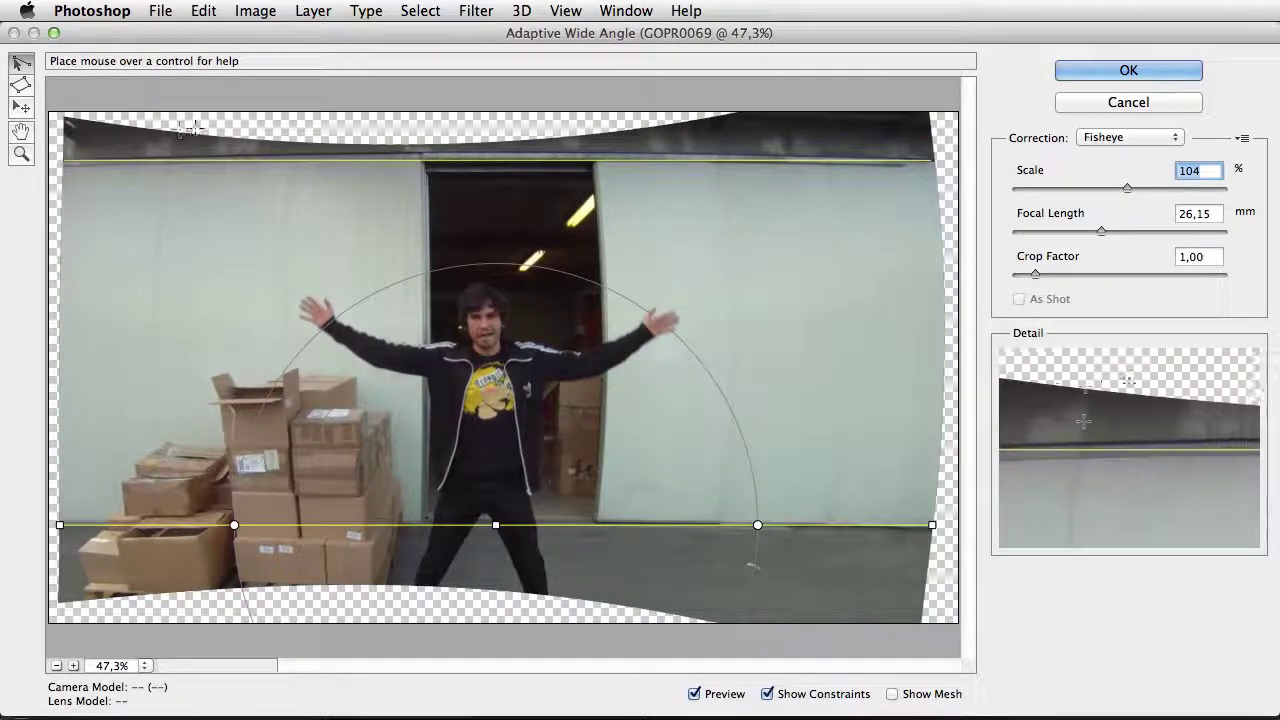
drag(1128, 190, 1071, 191)
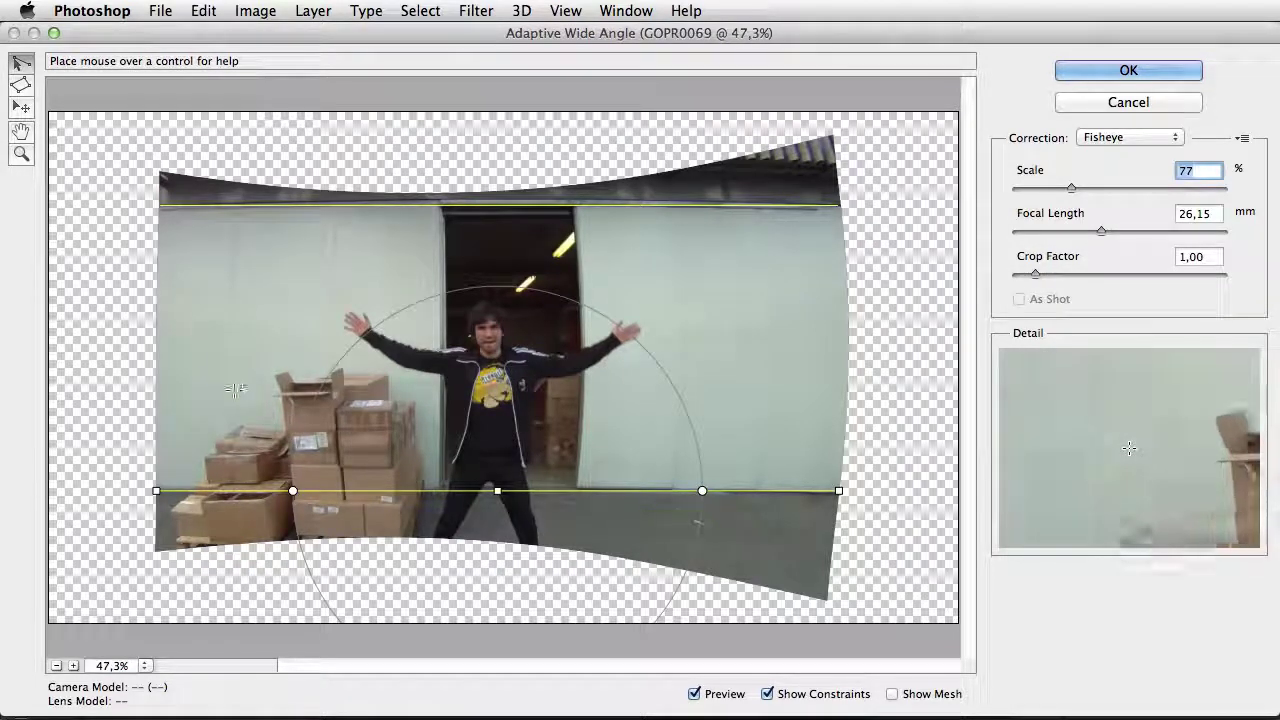
Add a horizontal constraint across the image at the man's shoulder height and two full-height vertical constraints through the left wall and boxes.
click(158, 351)
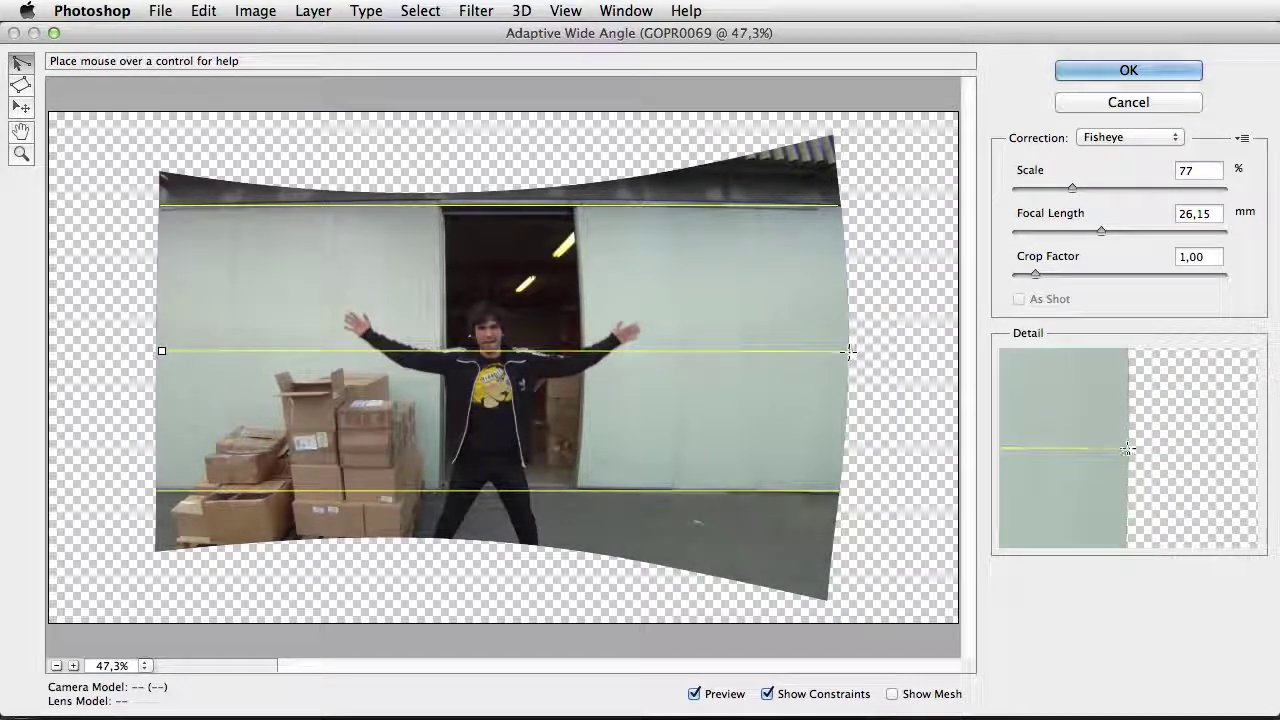
click(848, 351)
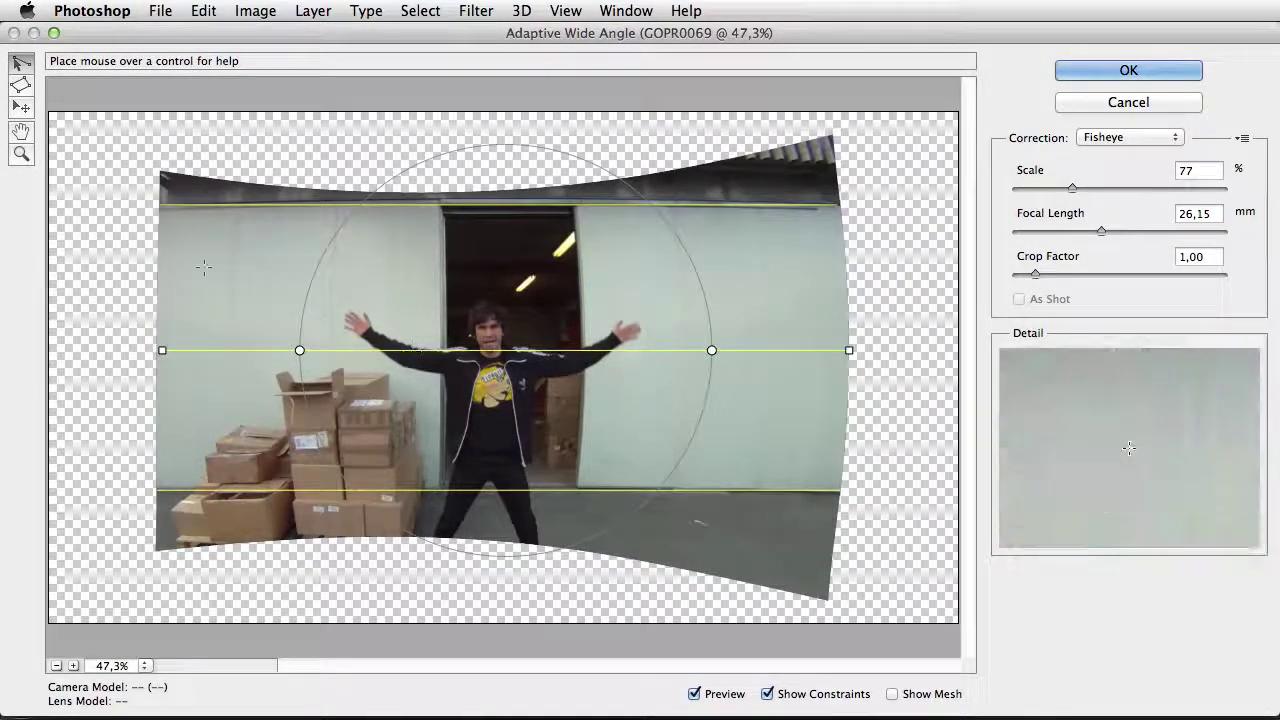
click(245, 186)
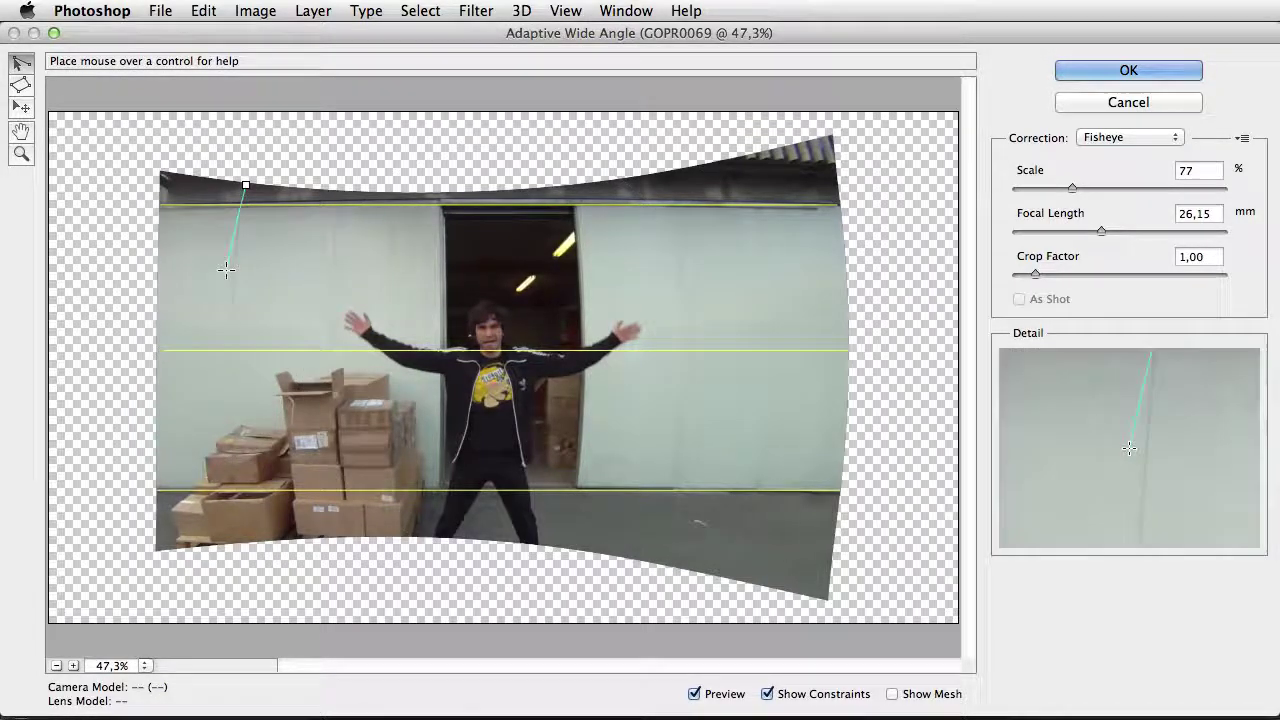
click(243, 533)
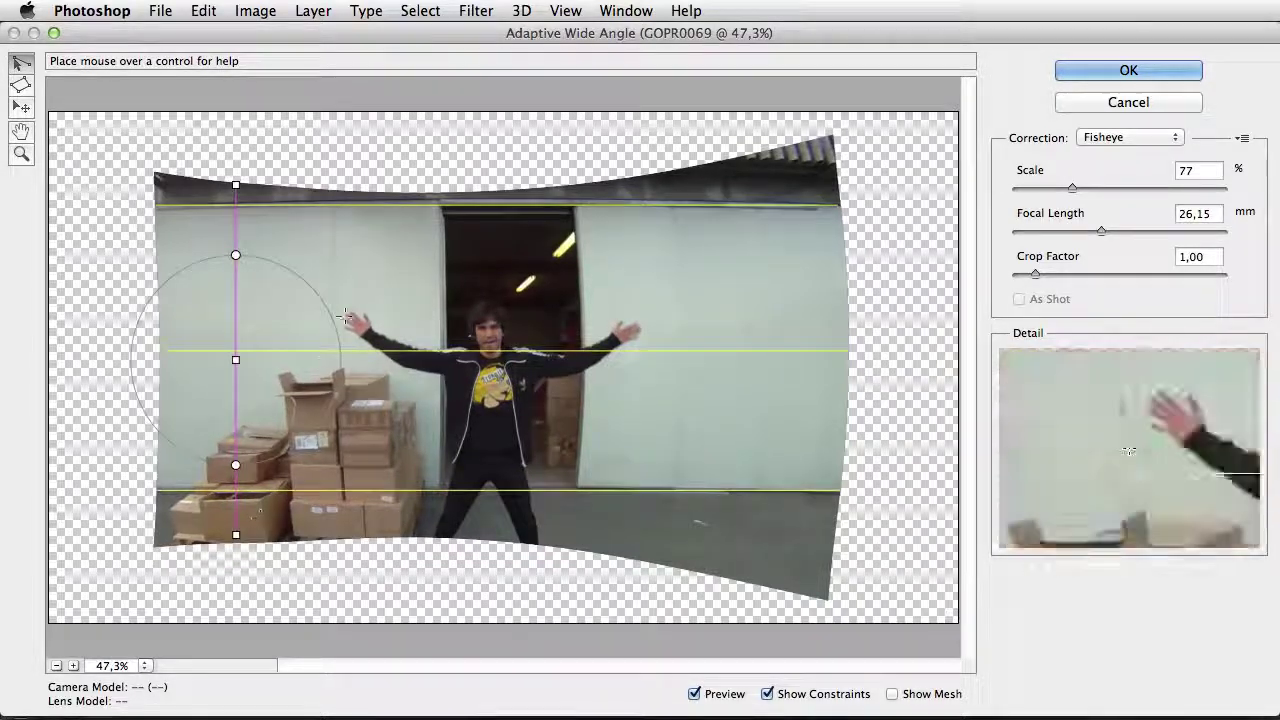
click(337, 191)
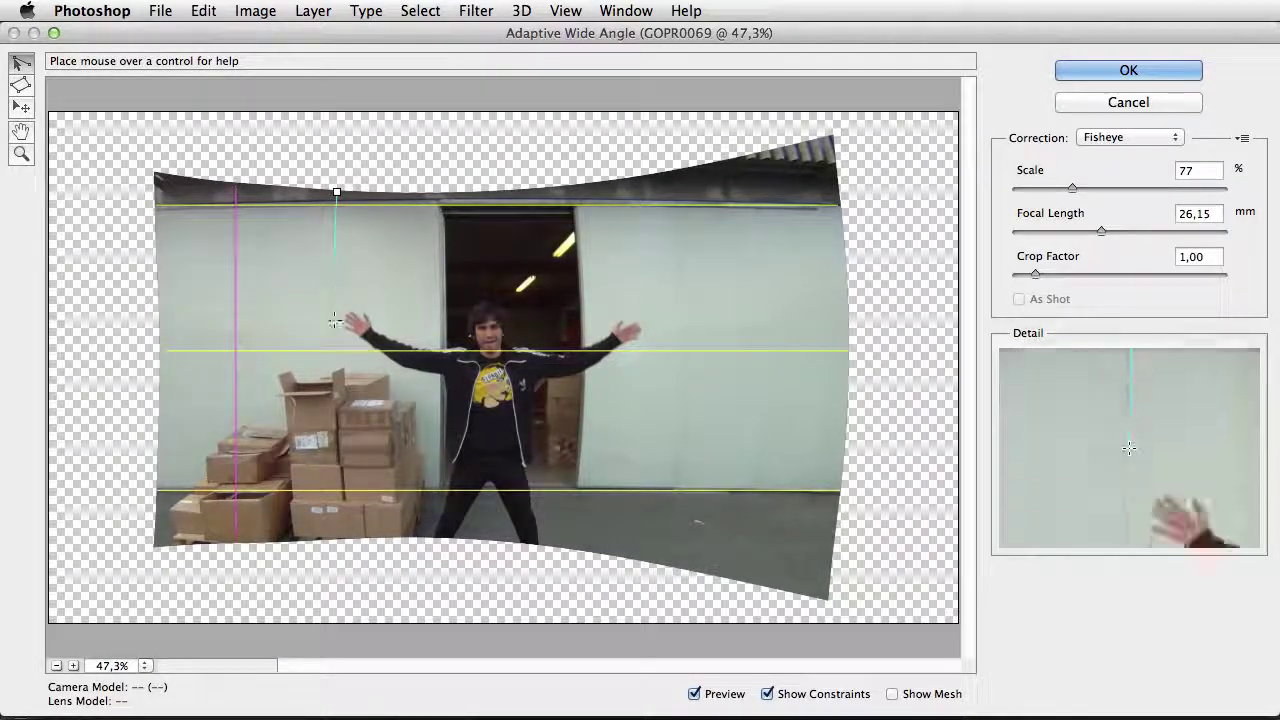
click(333, 531)
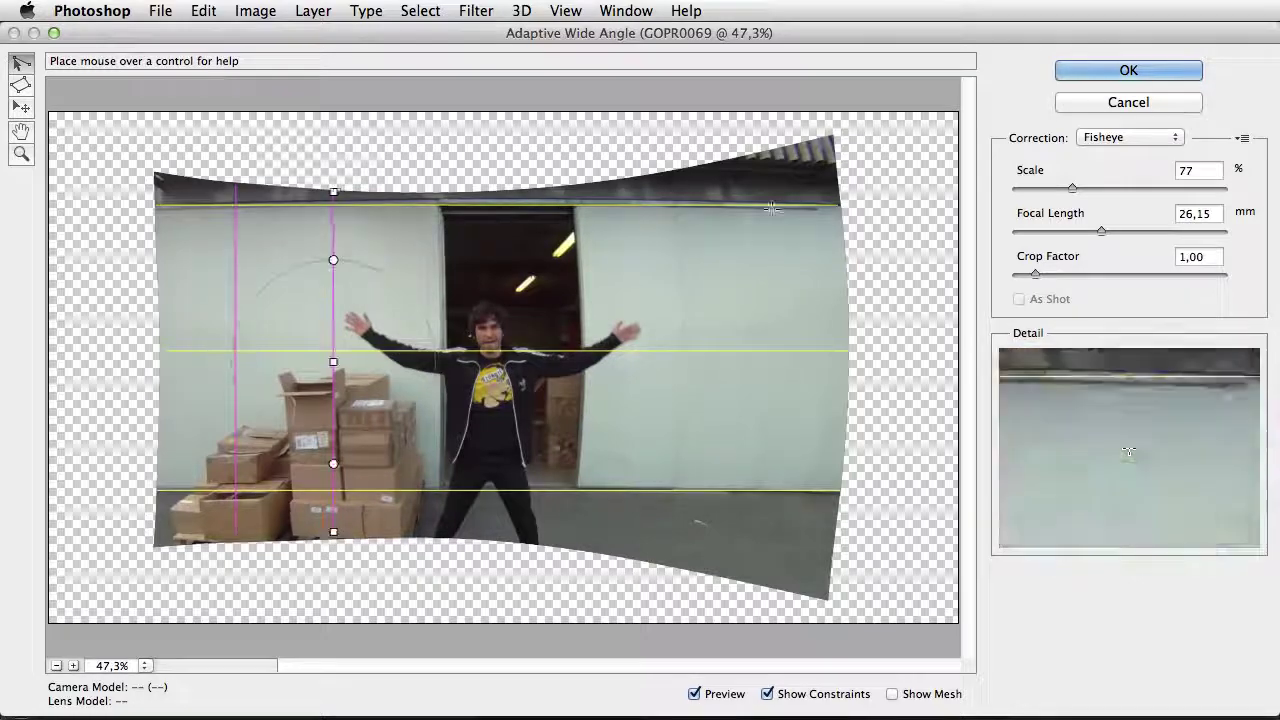
Add two full-height vertical constraints through the right wall panel, from the roof edge down to the ground.
click(750, 161)
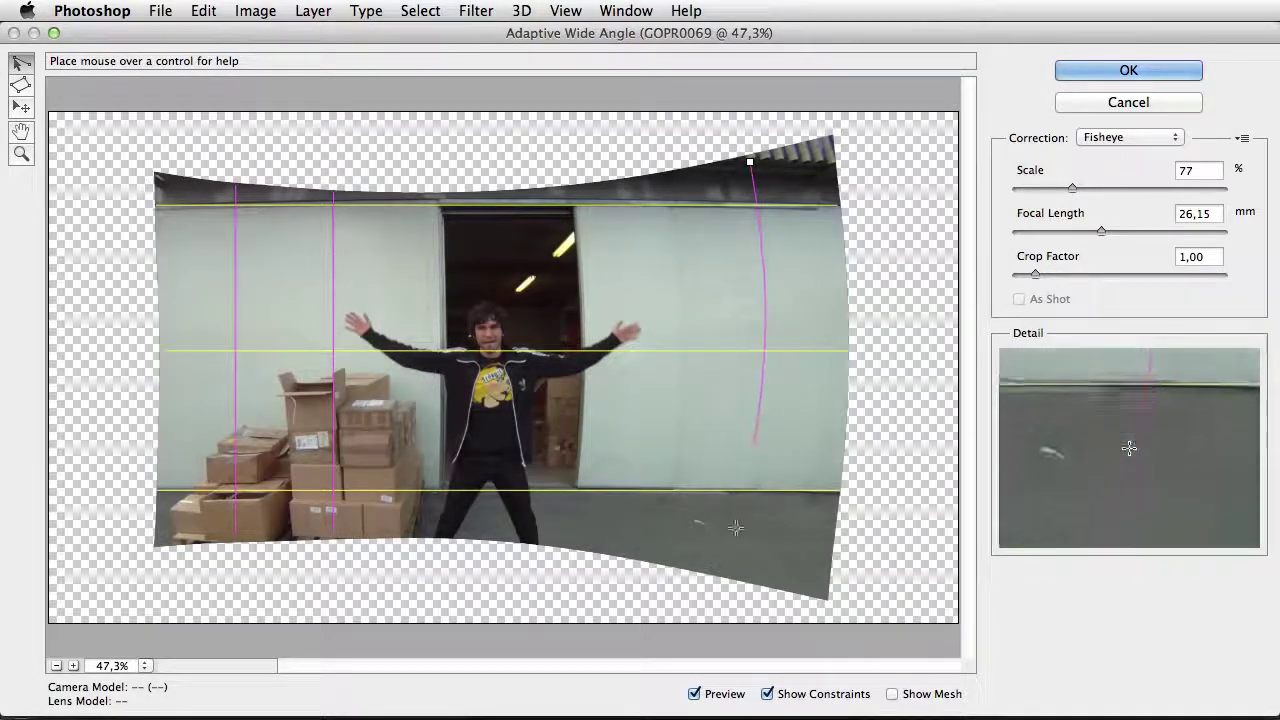
click(740, 568)
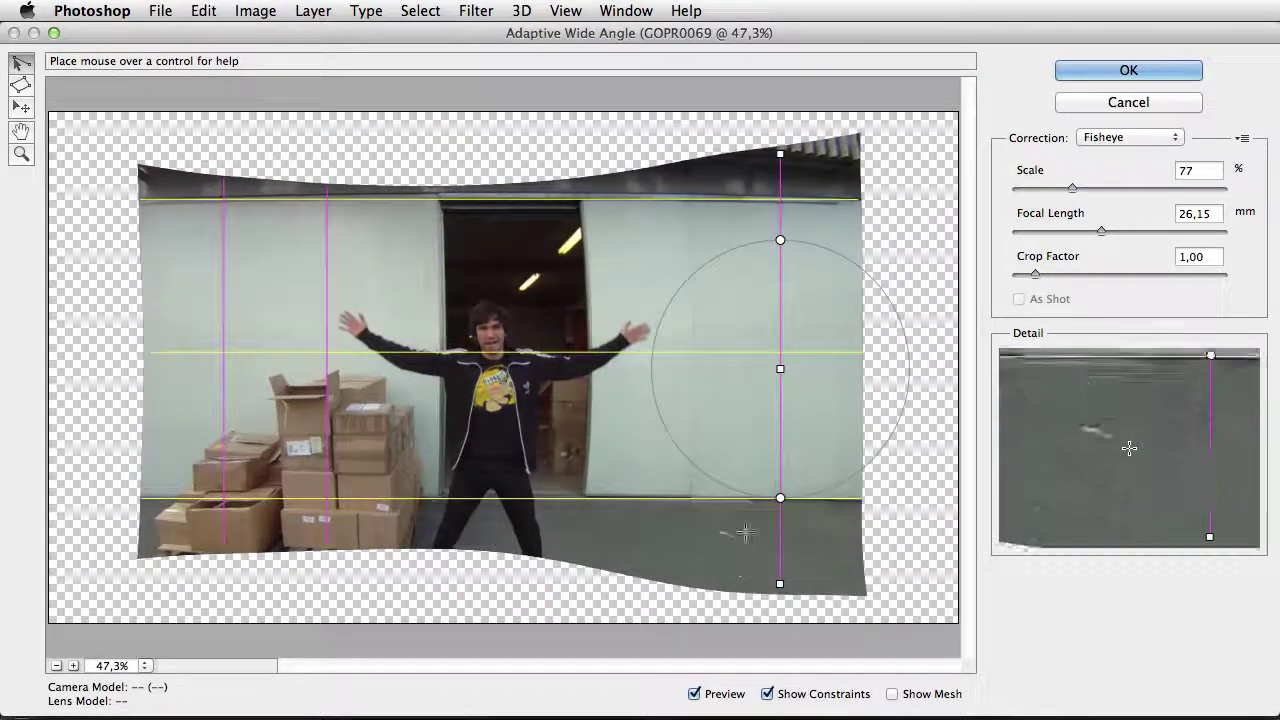
click(684, 160)
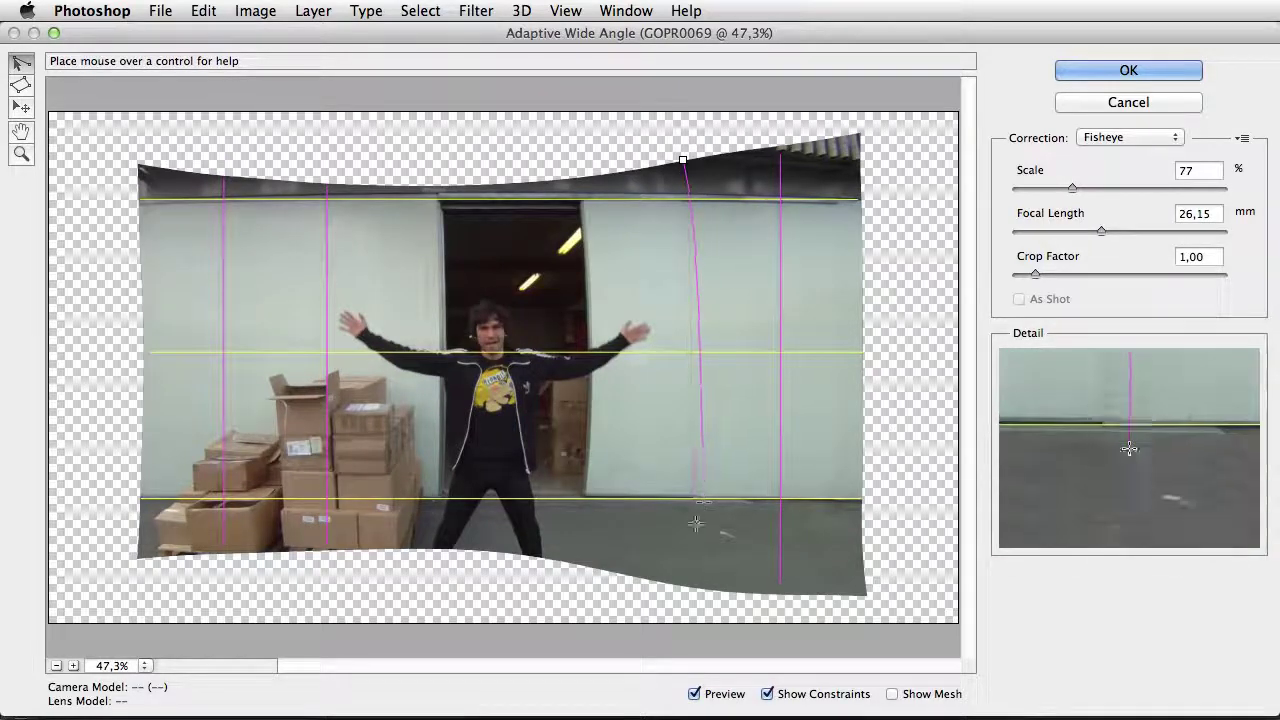
click(686, 576)
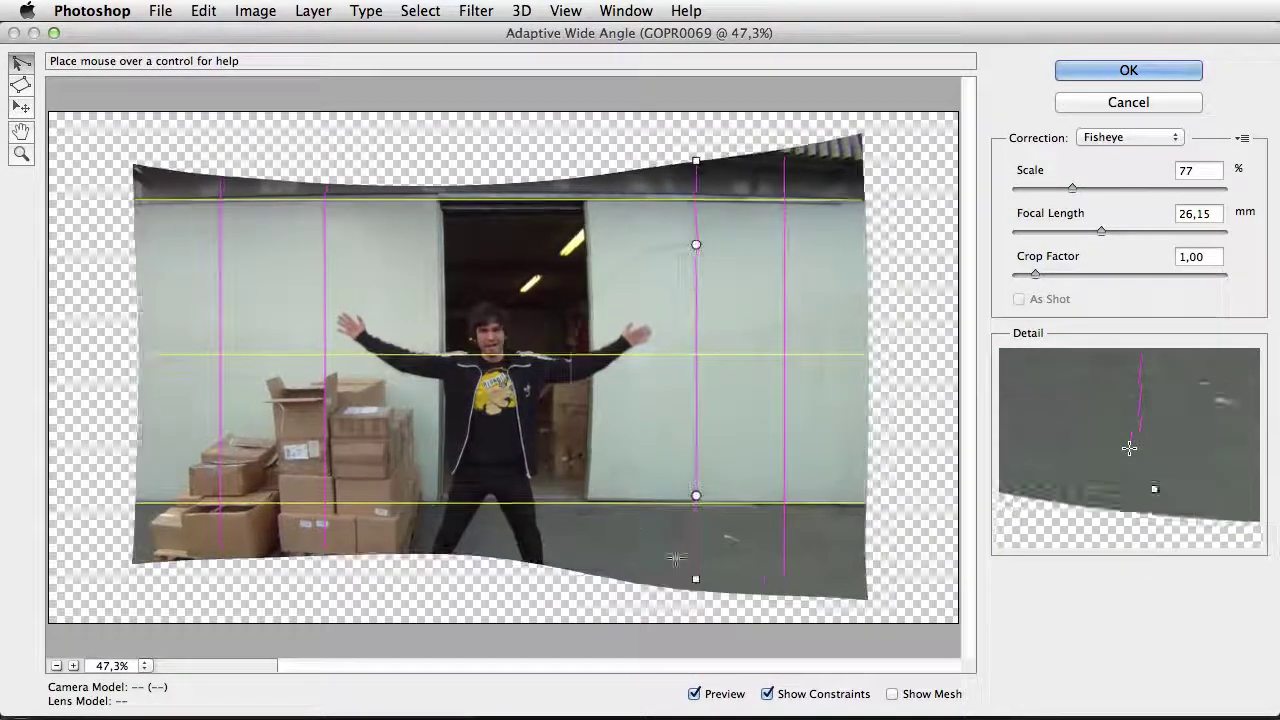
Add three full-height vertical constraints, along the doorway's two side edges and through its middle across the man.
click(435, 190)
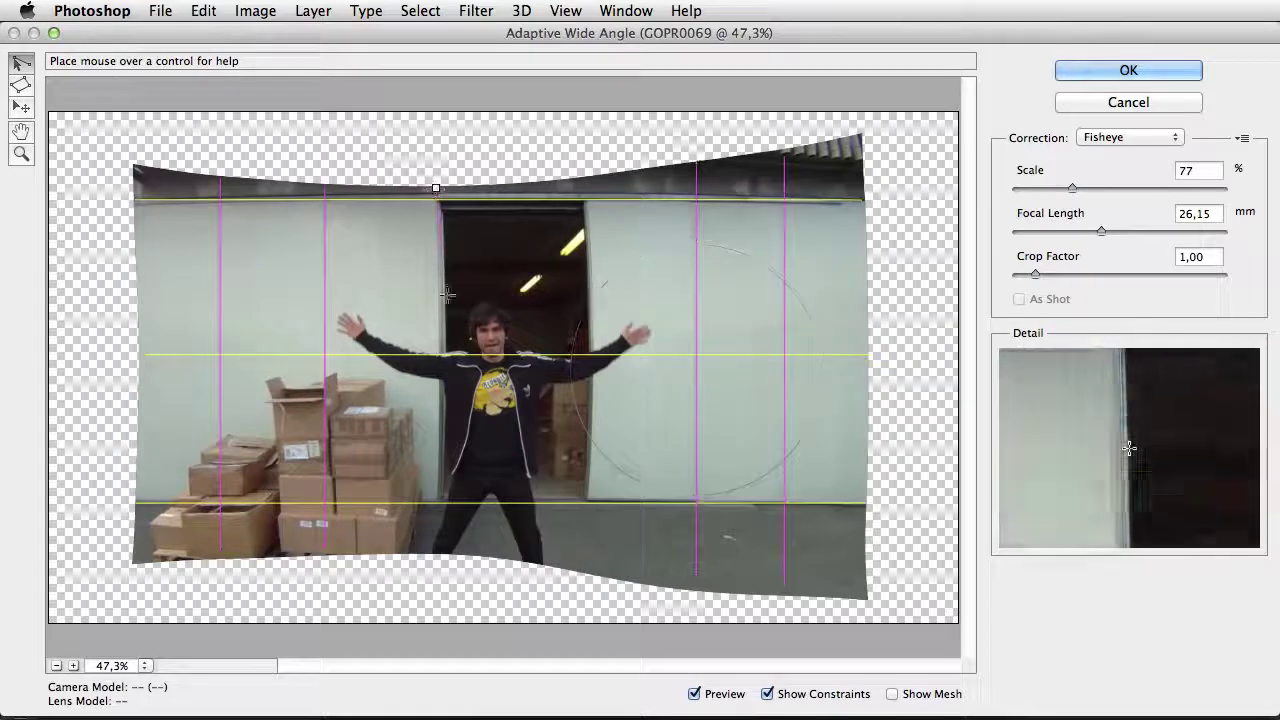
click(437, 546)
click(586, 181)
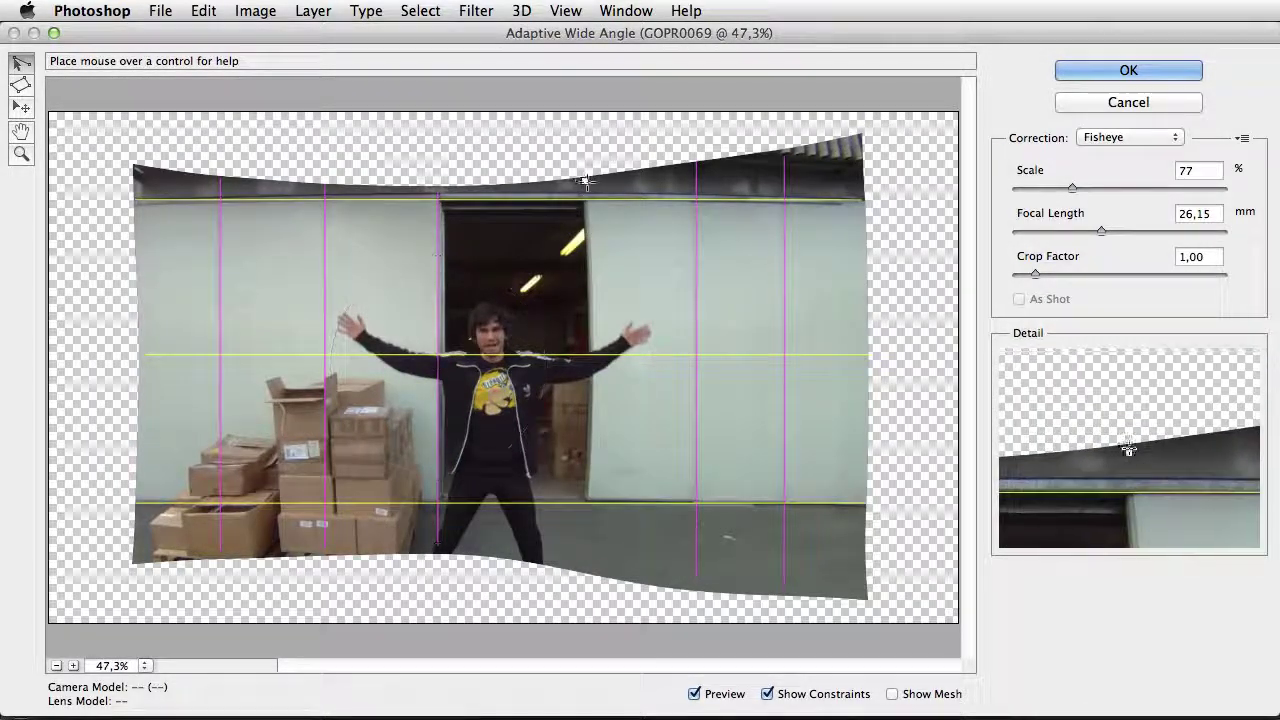
click(598, 545)
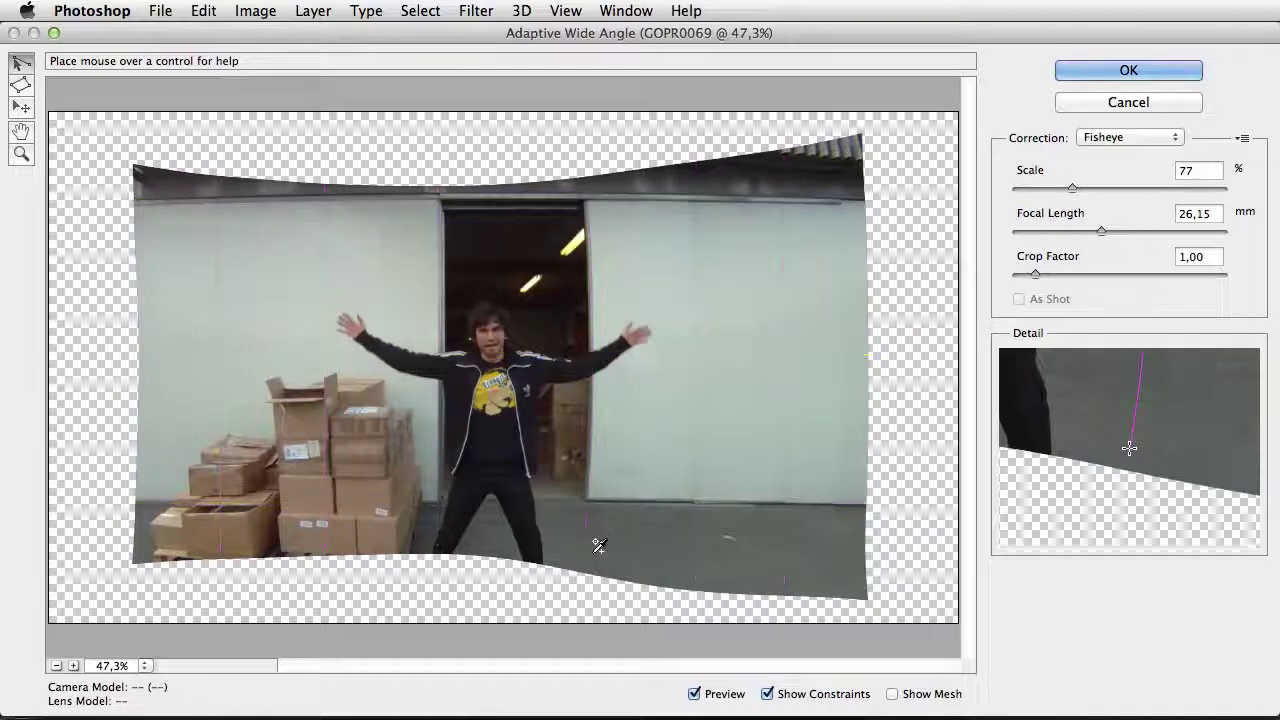
click(510, 187)
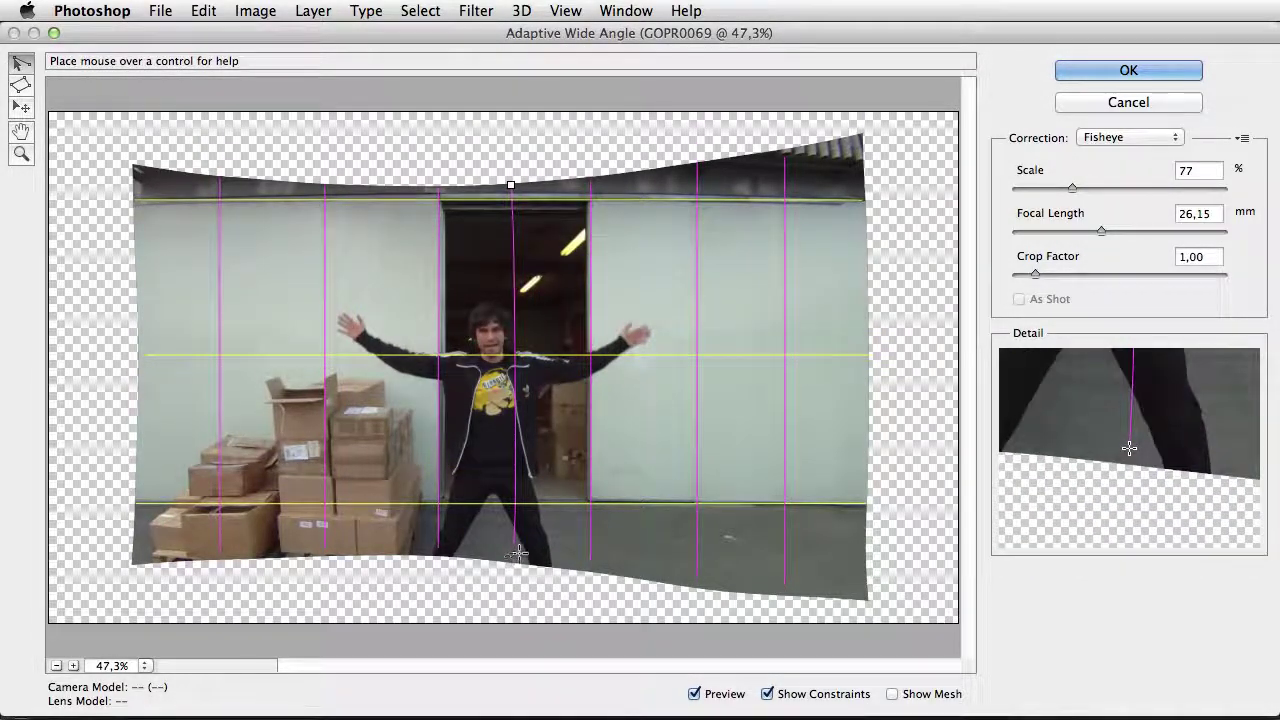
click(514, 555)
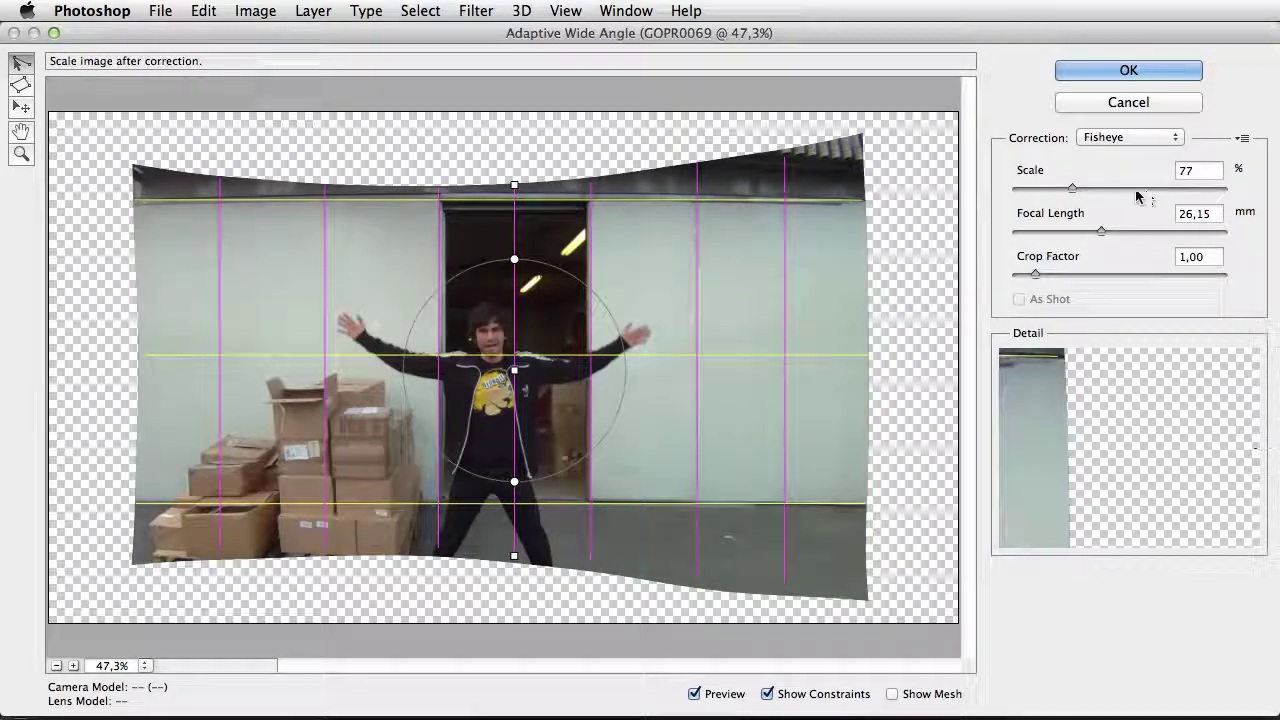
Set the Scale to 116% and shift the image slightly right so that it fills the canvas.
drag(1072, 189, 1078, 190)
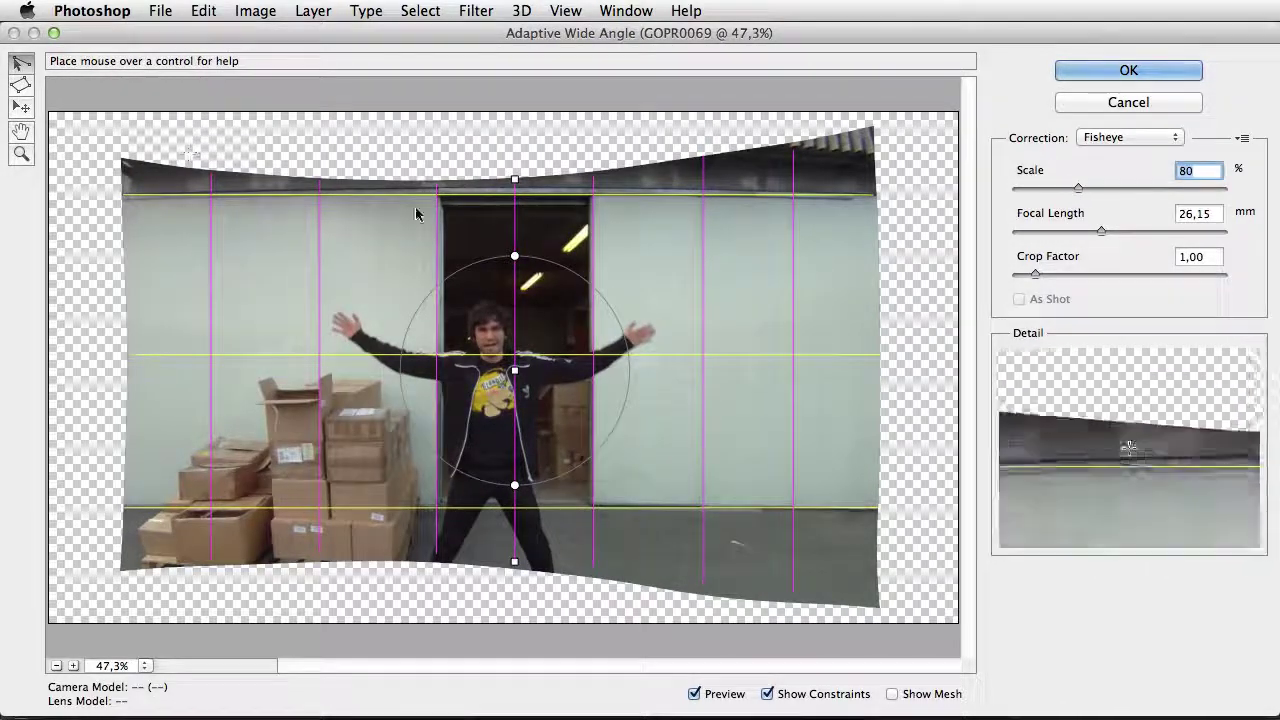
drag(1077, 189, 1126, 189)
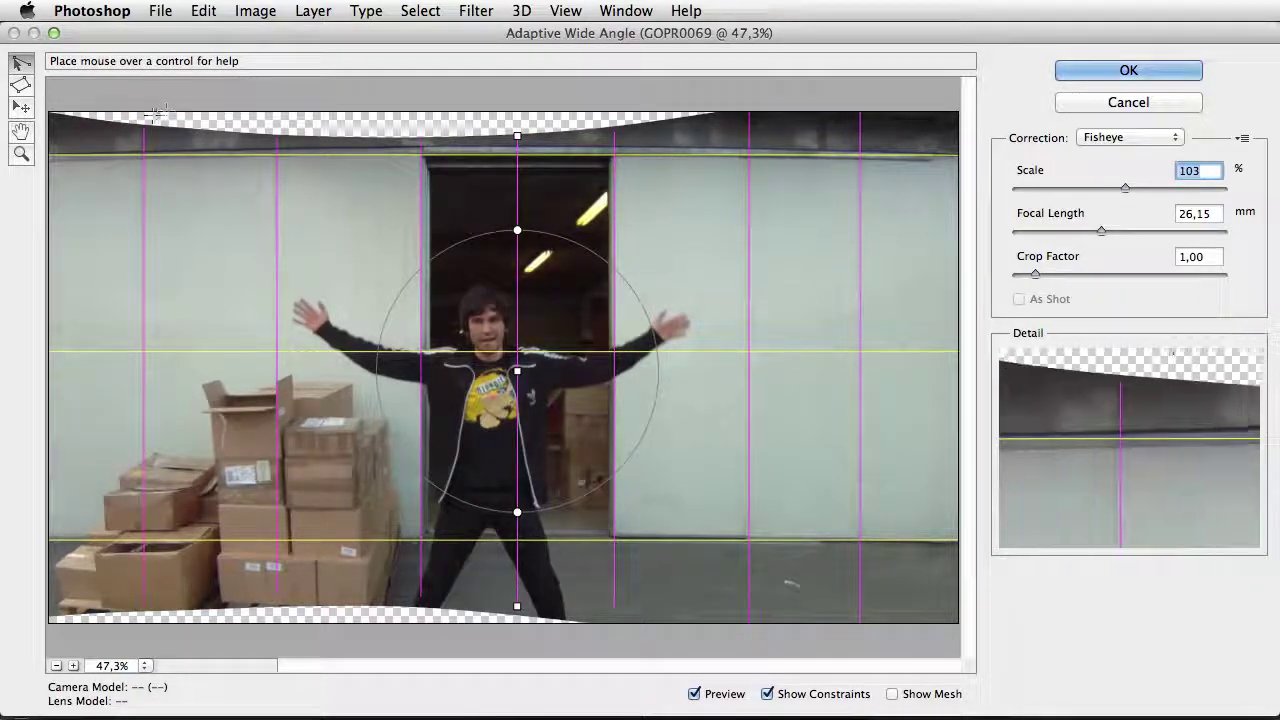
drag(1125, 189, 1146, 190)
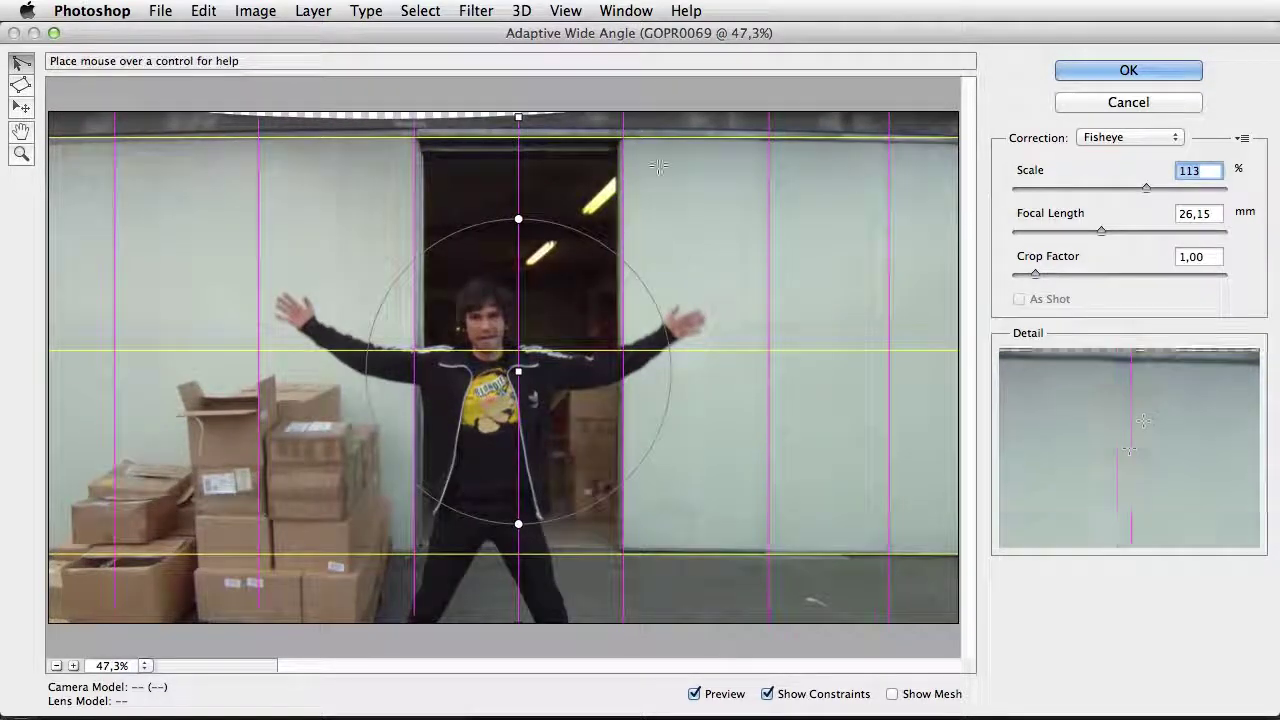
click(20, 108)
drag(186, 217, 211, 220)
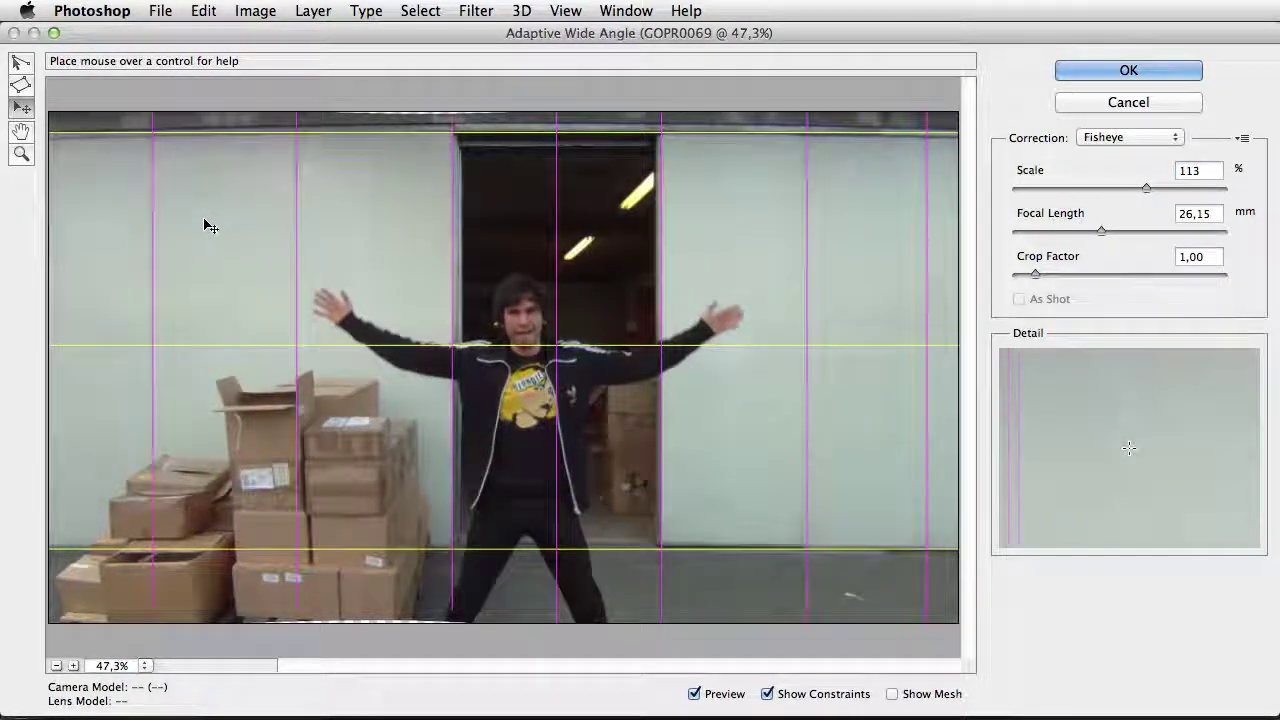
drag(1151, 189, 1153, 190)
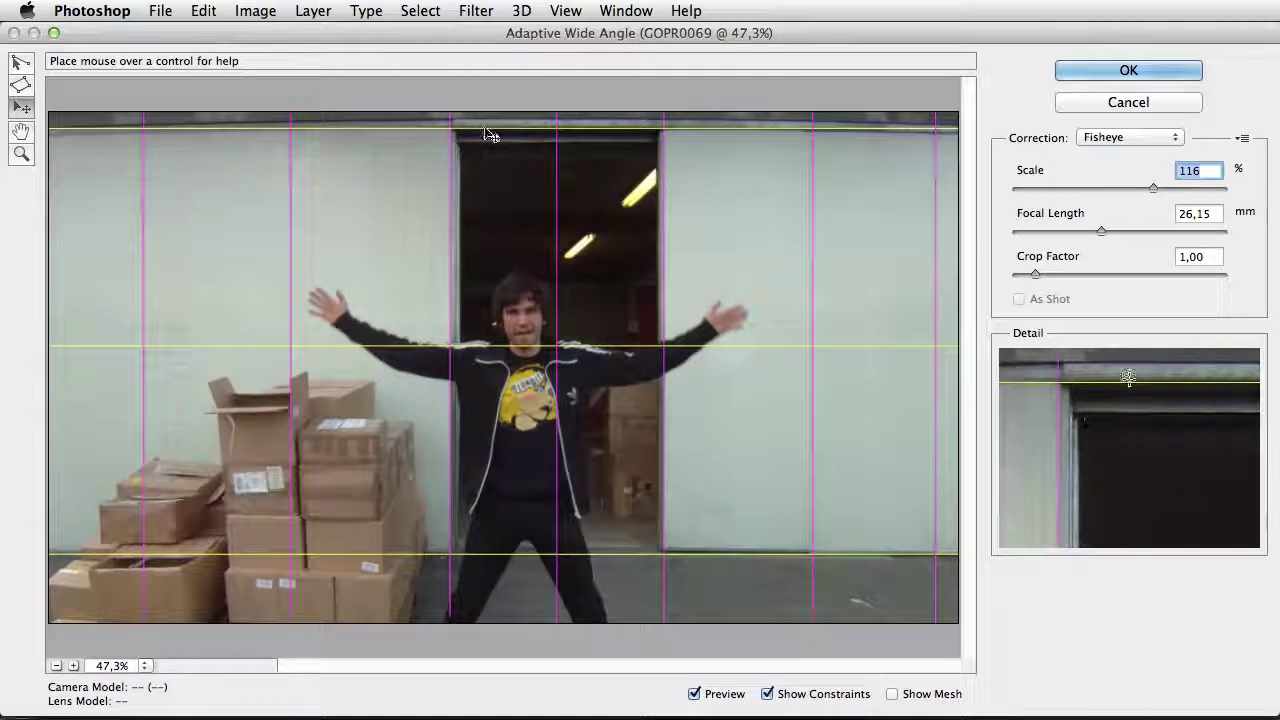
Move the topmost horizontal constraint slightly upward along the wall's upper edge, and set the Focal Length to 24,65 mm.
click(22, 65)
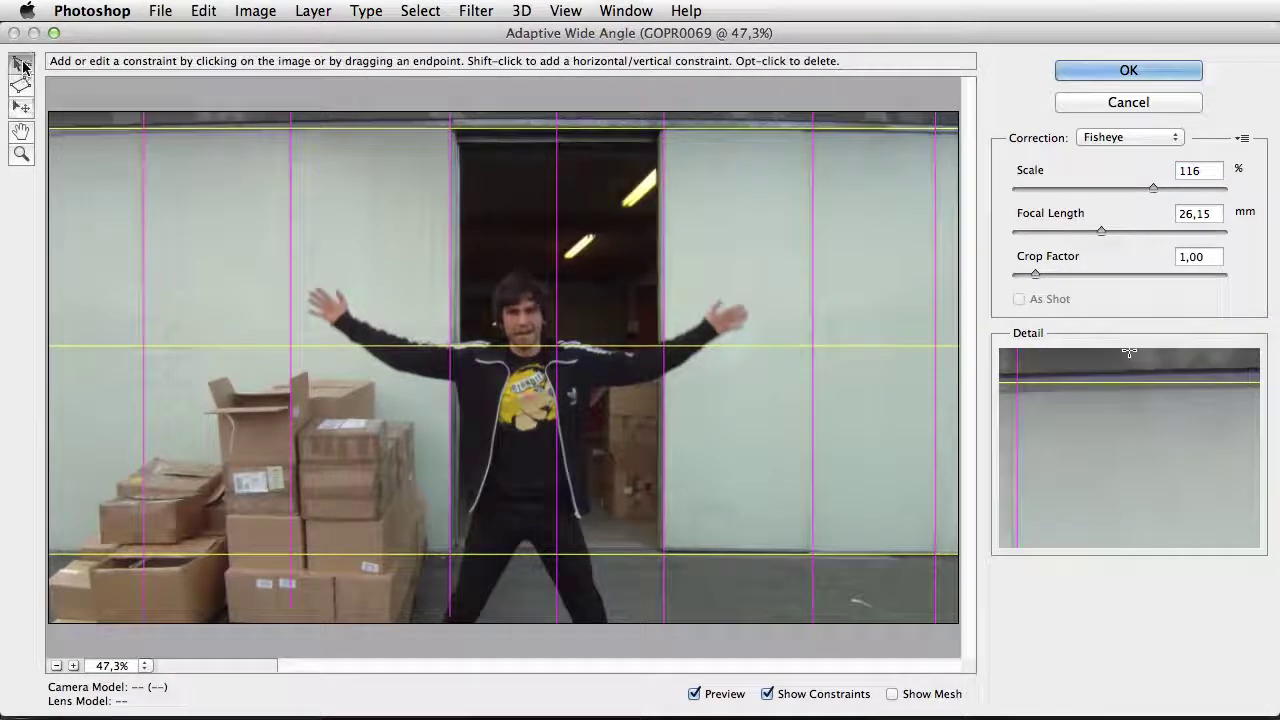
click(532, 129)
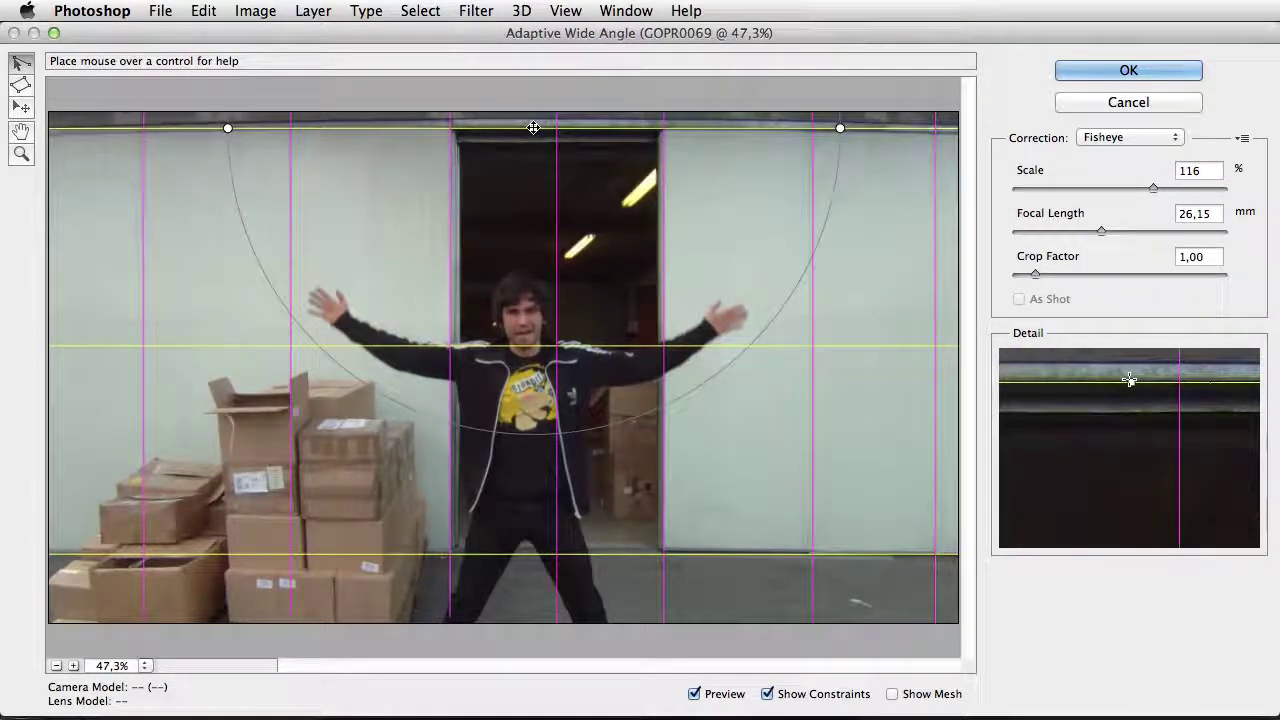
drag(533, 128, 534, 123)
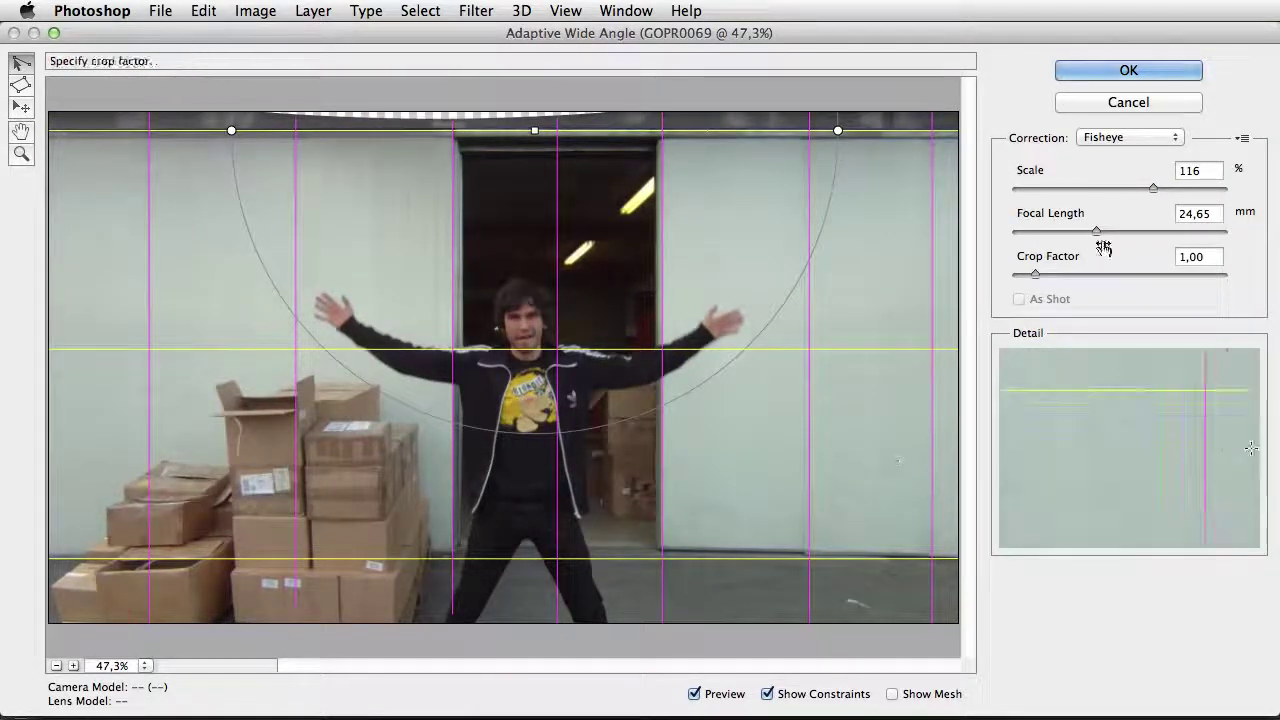
Set the Scale to 121% to cover the transparent gap above the wall, and apply the Adaptive Wide Angle filter.
click(1241, 137)
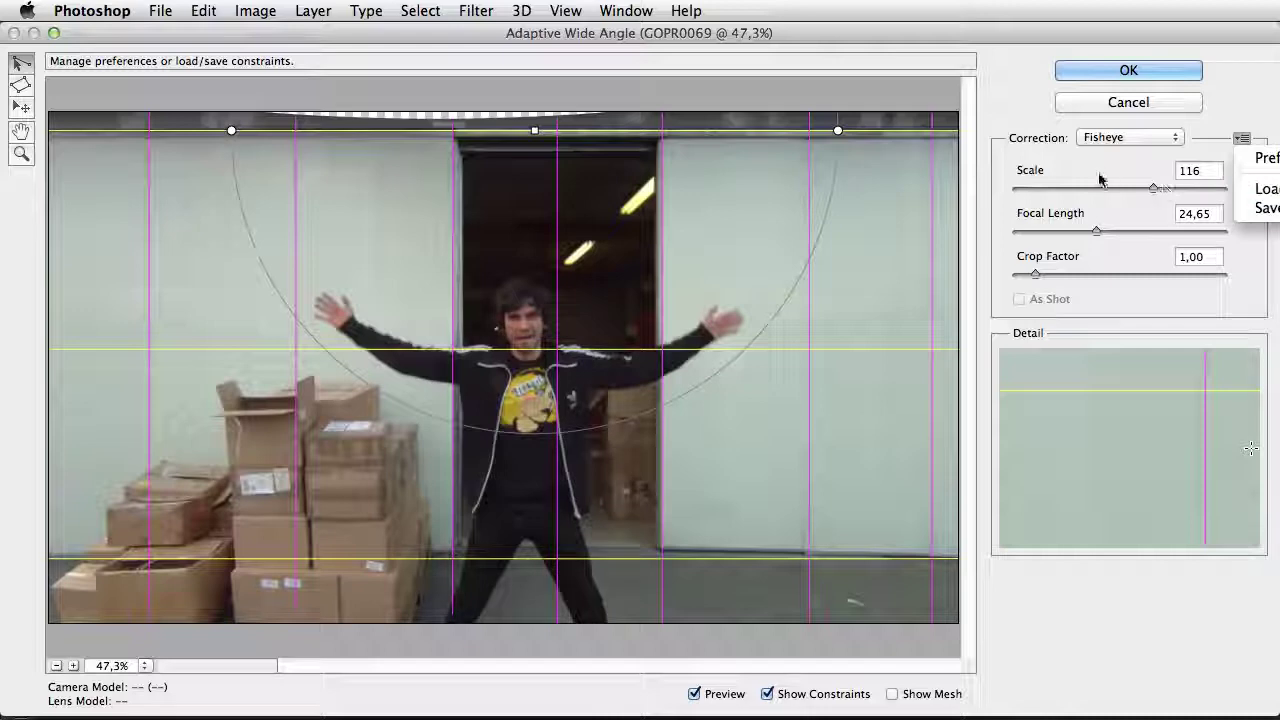
drag(1157, 192, 1158, 192)
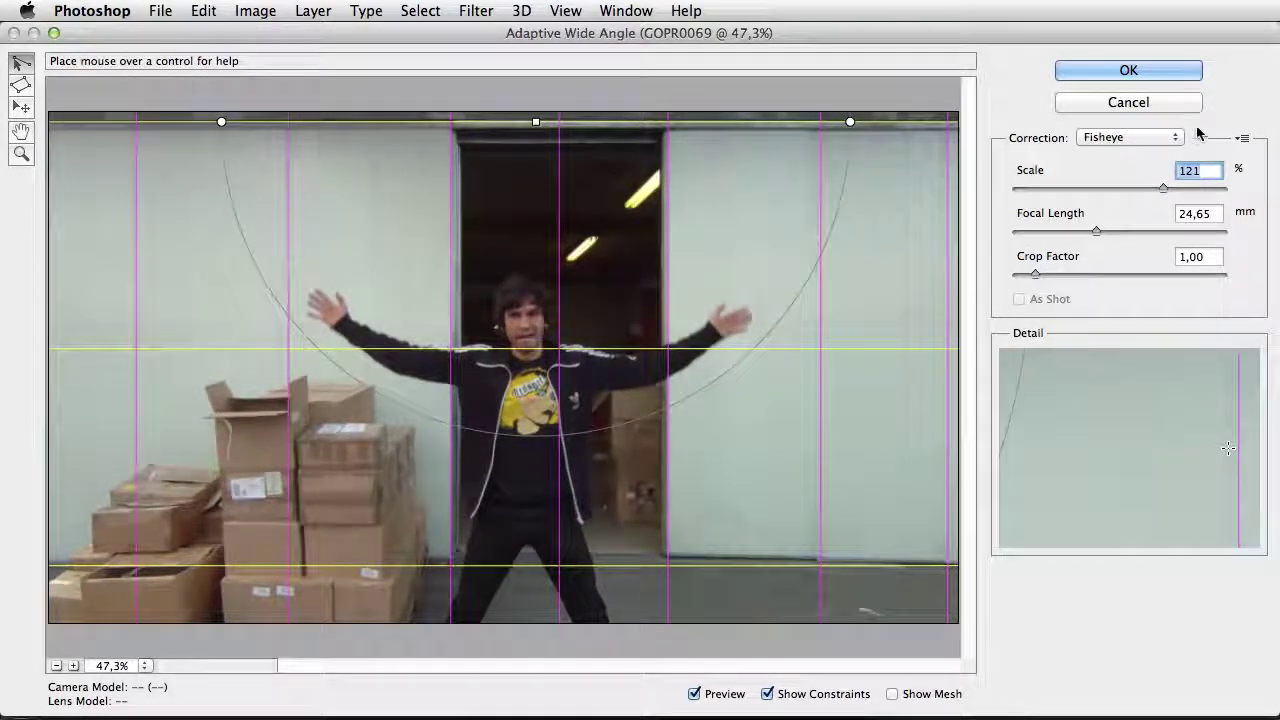
click(1112, 74)
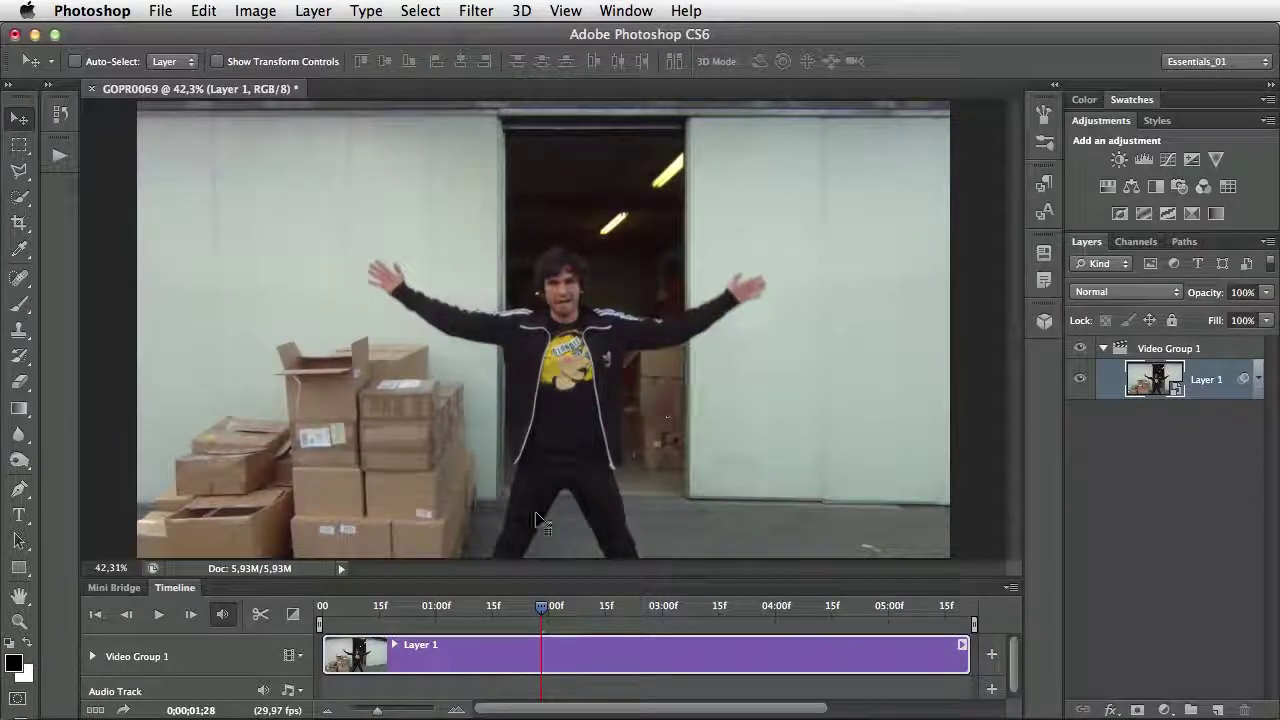
Check the lens correction at several frames along the video timeline.
click(615, 613)
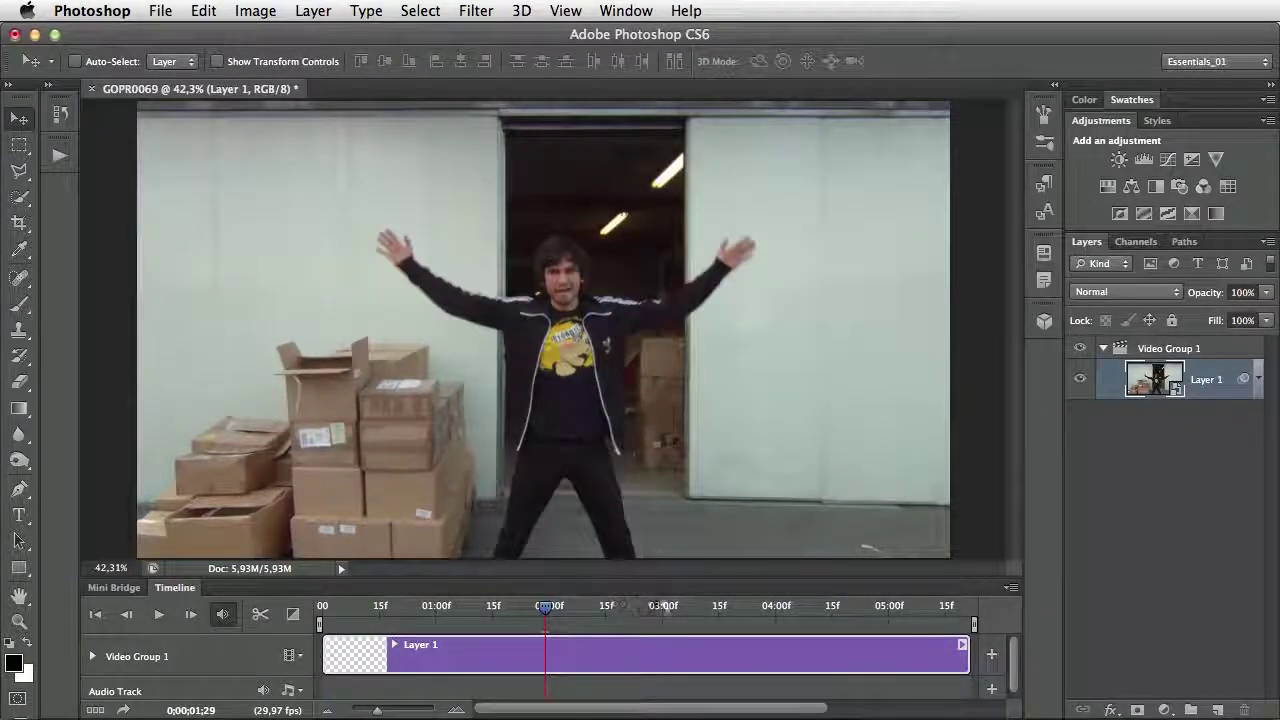
click(788, 607)
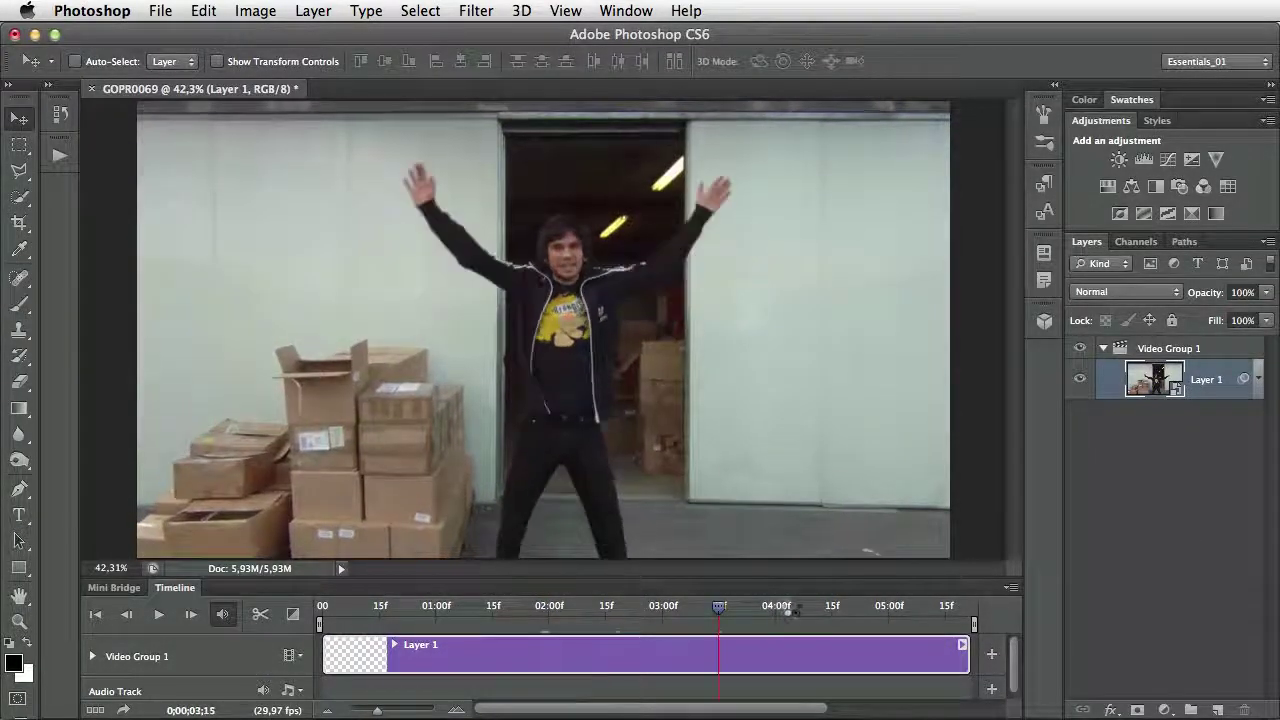
drag(565, 607, 514, 607)
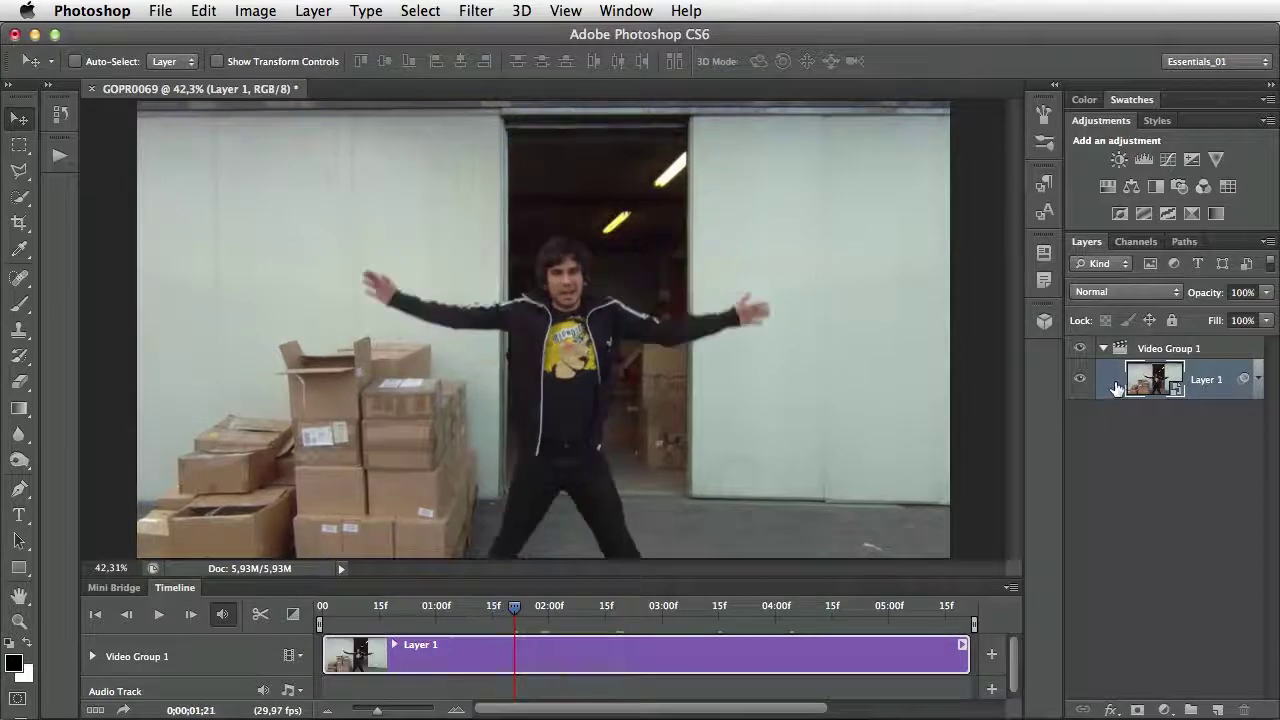
Compare Layer 1 with its Adaptive Wide Angle smart filter hidden and shown, and check the layer's Replace Contents command.
click(1259, 382)
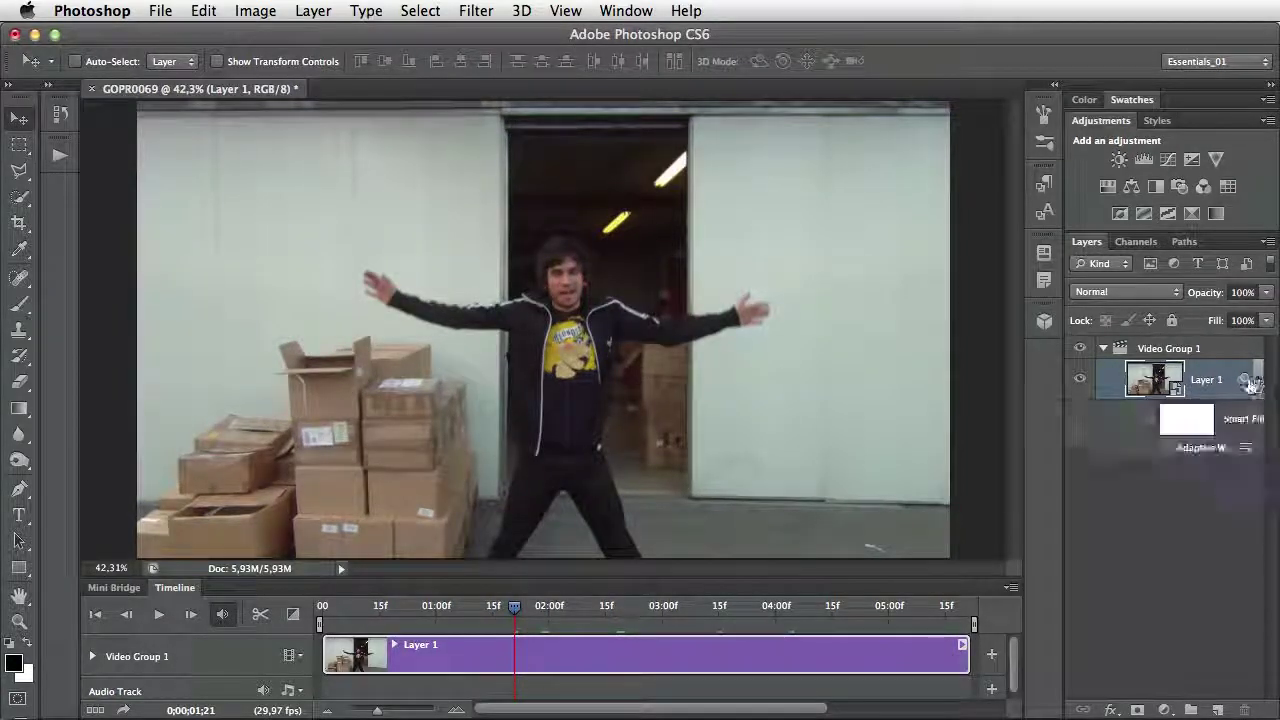
click(1166, 448)
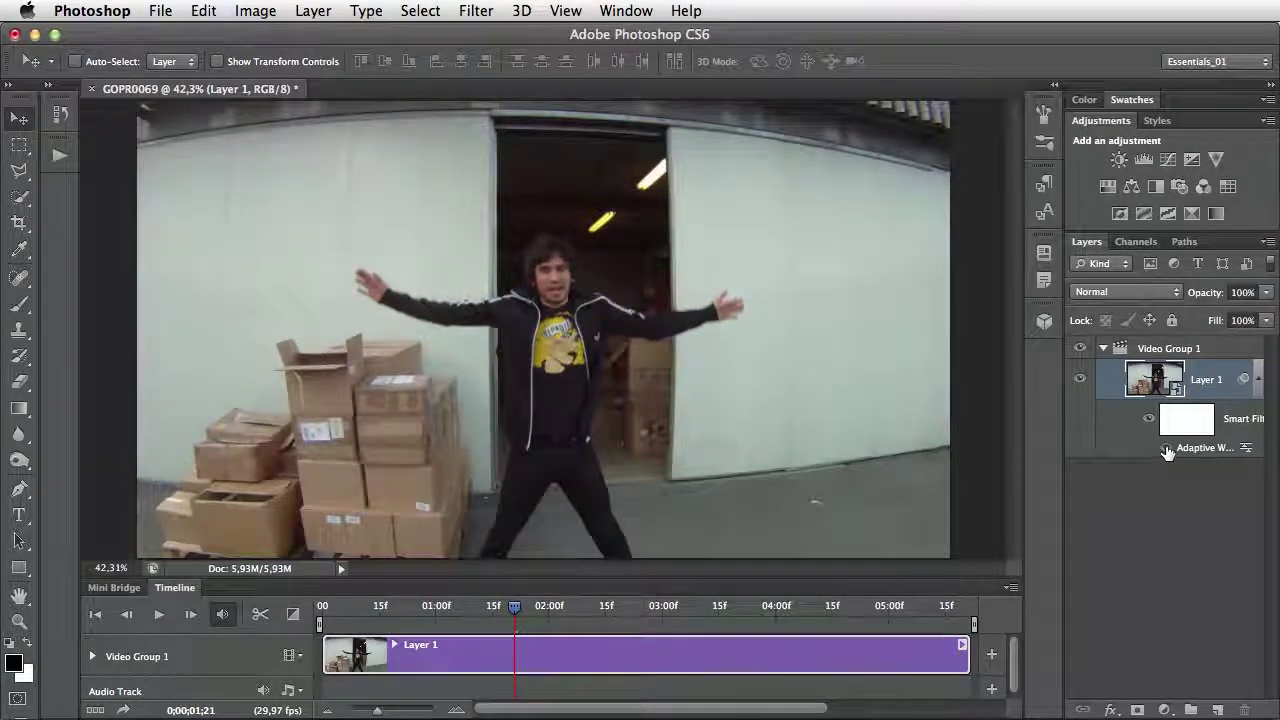
click(1166, 448)
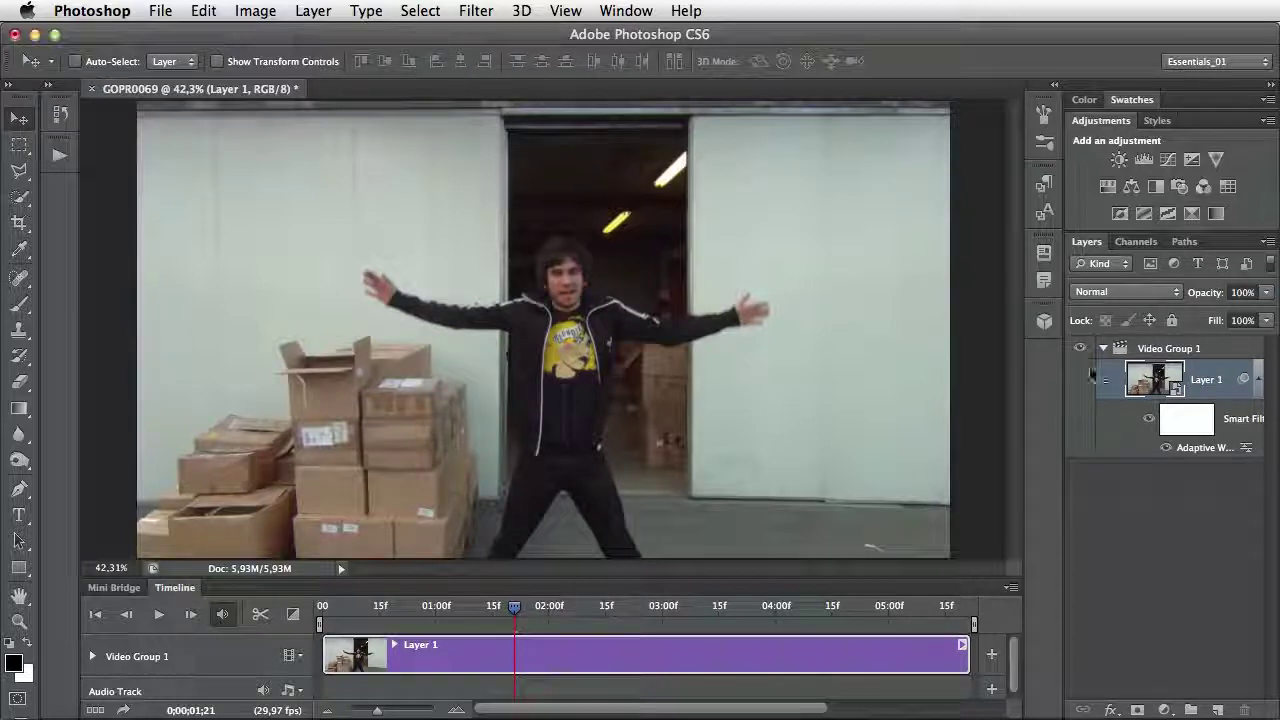
right_click(1106, 378)
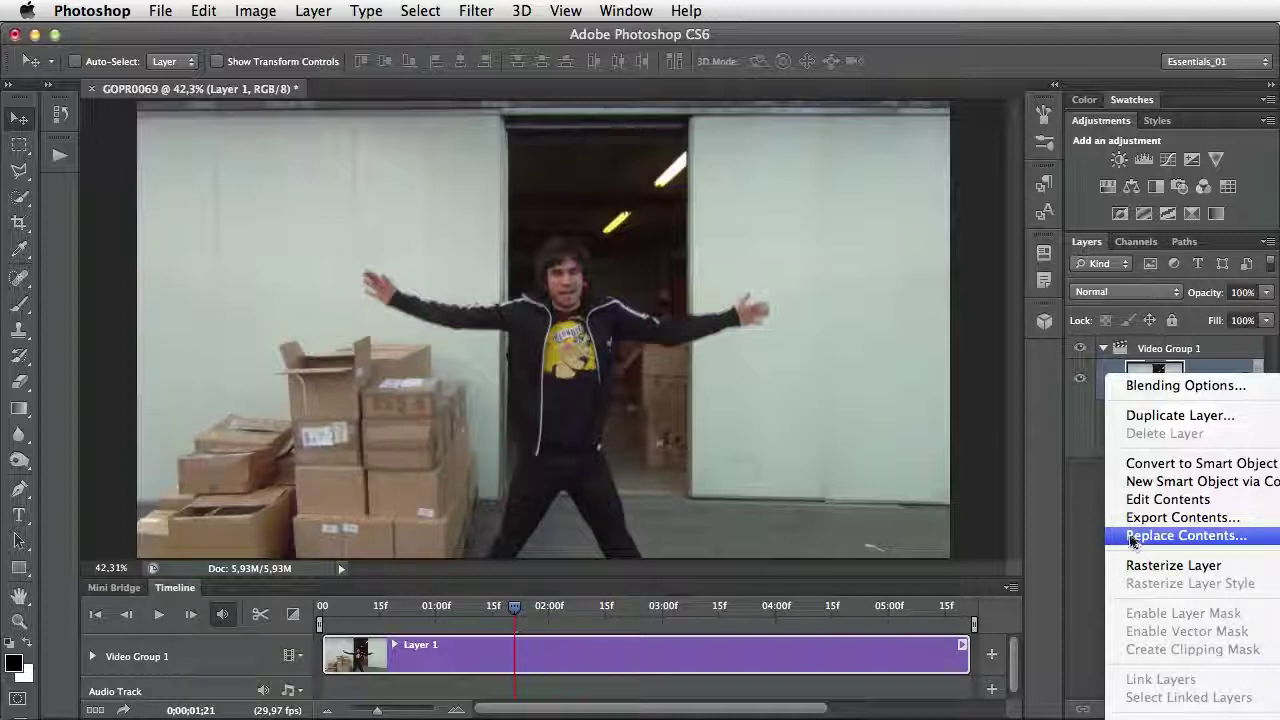
click(1077, 540)
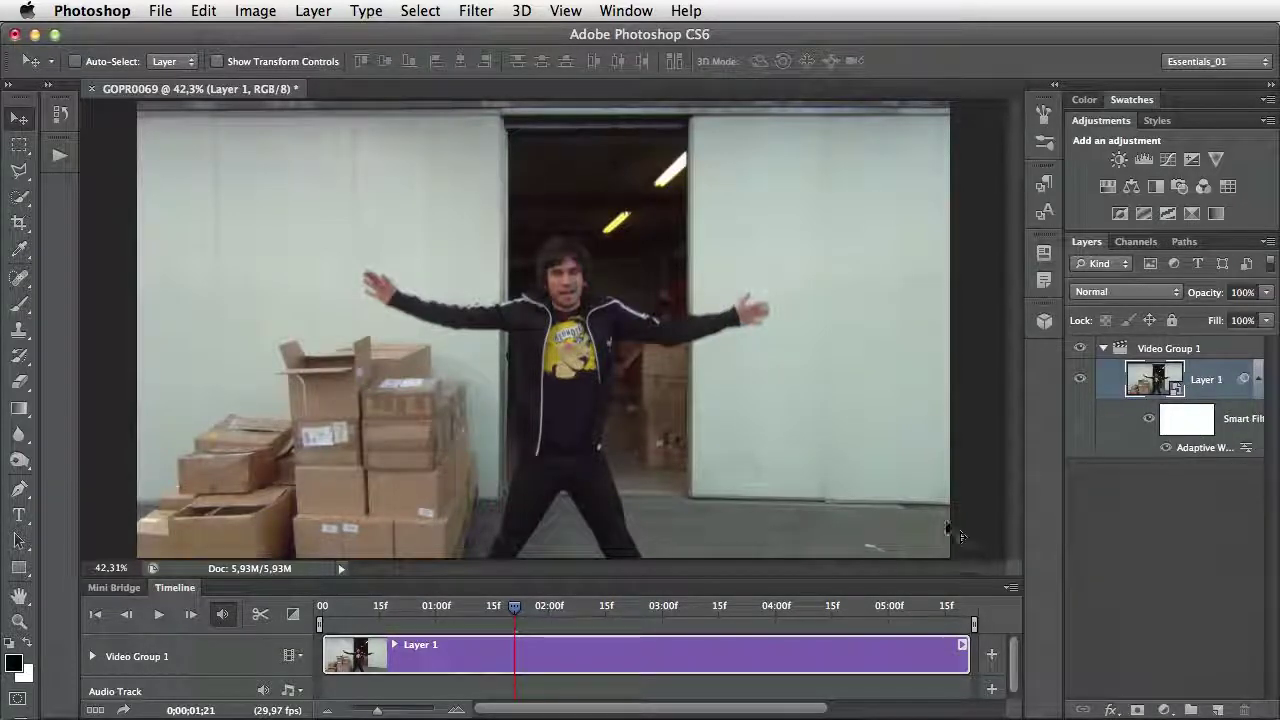